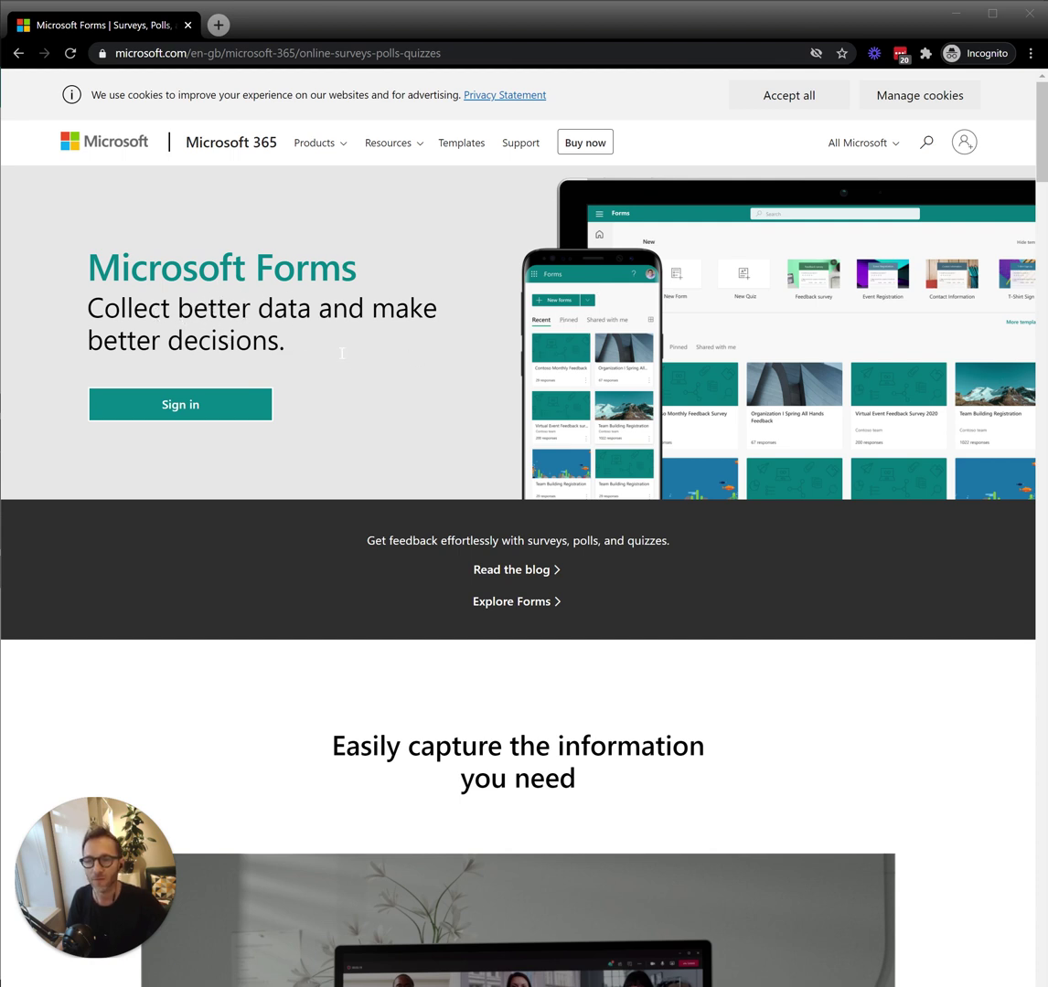
Minimize the incognito browser window to reveal the Microsoft Forms My forms page.
left_click(954, 15)
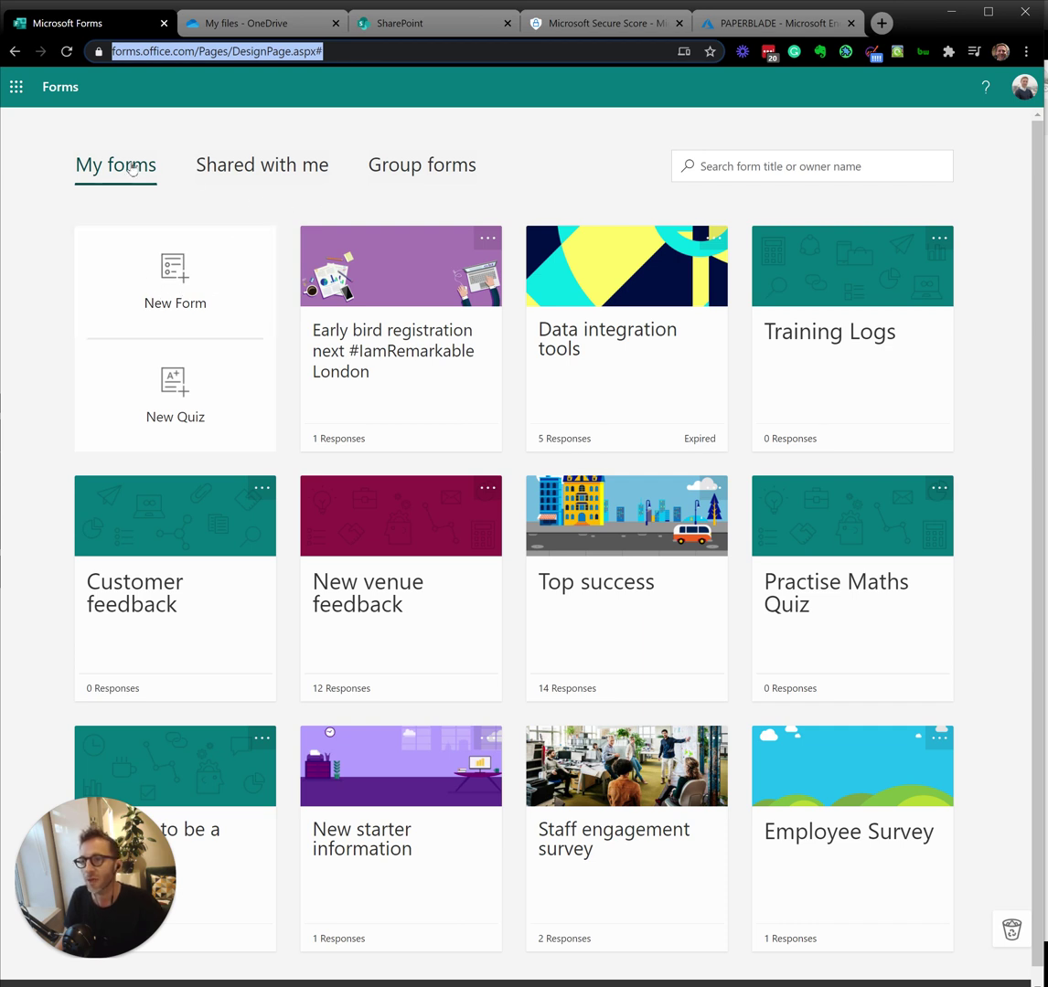
Create a new blank form titled 'Week's menu choice'.
left_click(221, 300)
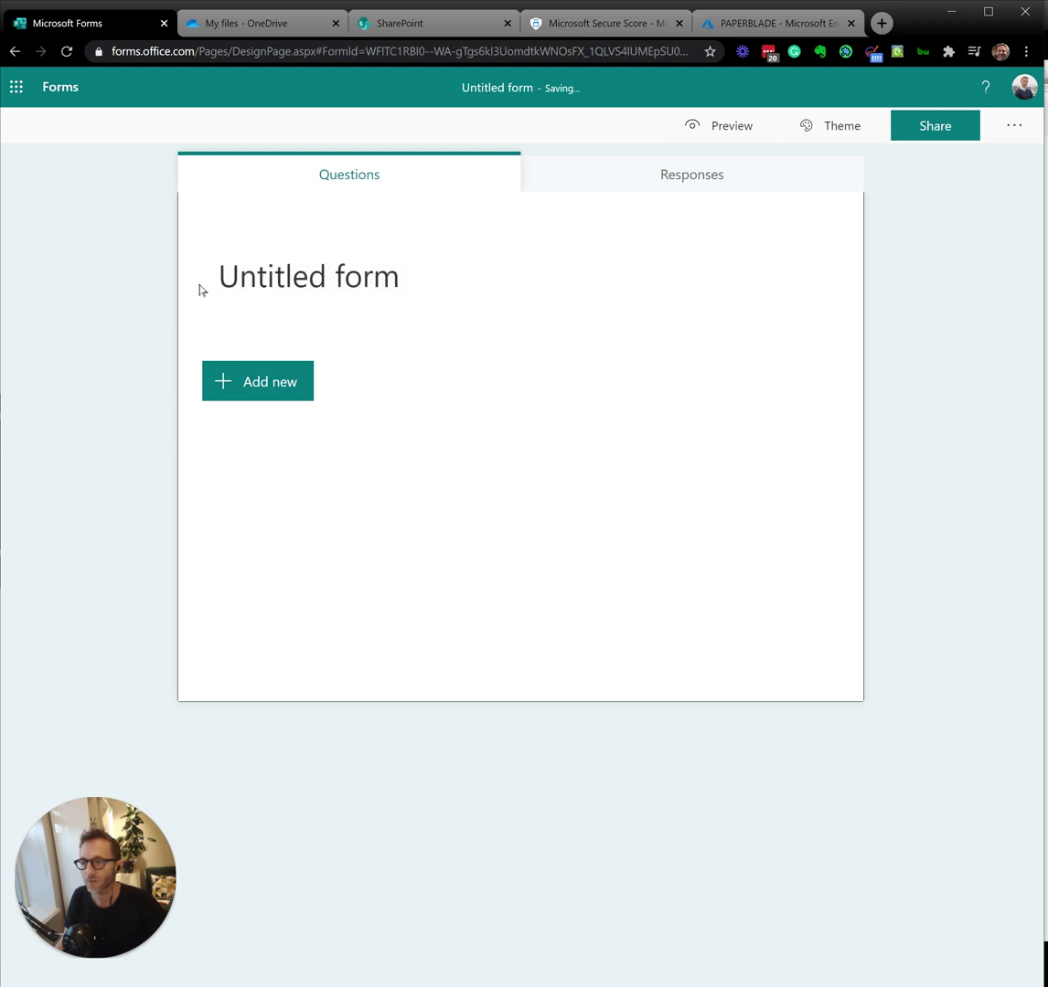
left_click(260, 277)
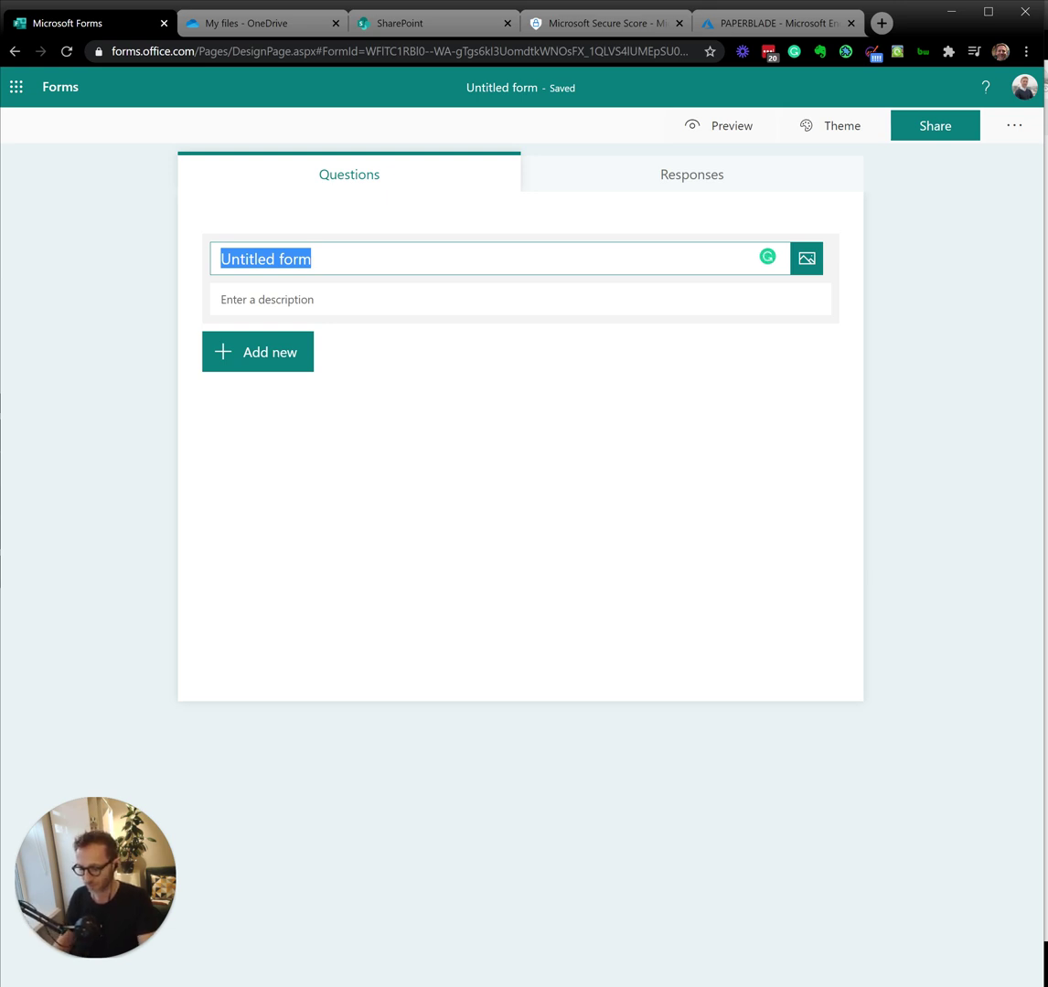
type("Week's meen")
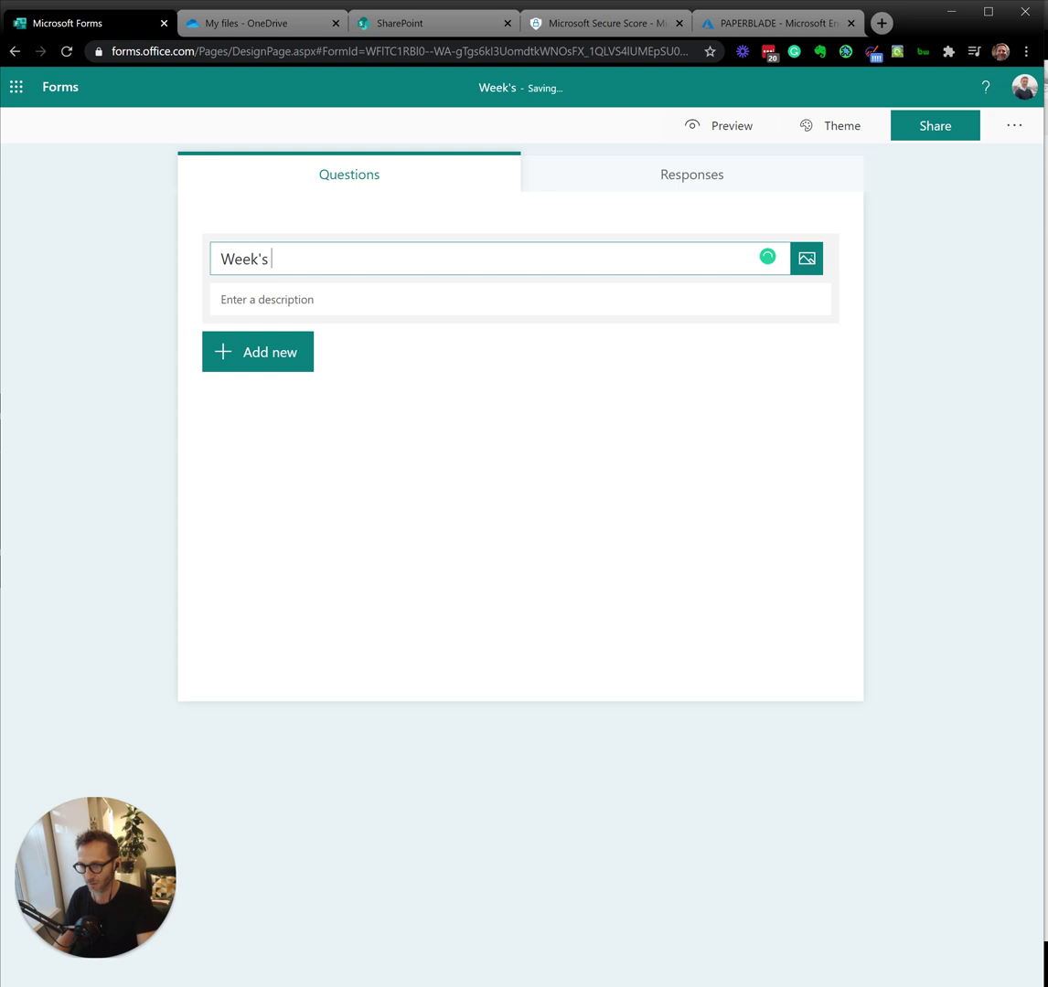
key("BackSpace")
key("BackSpace")
type("nu choice")
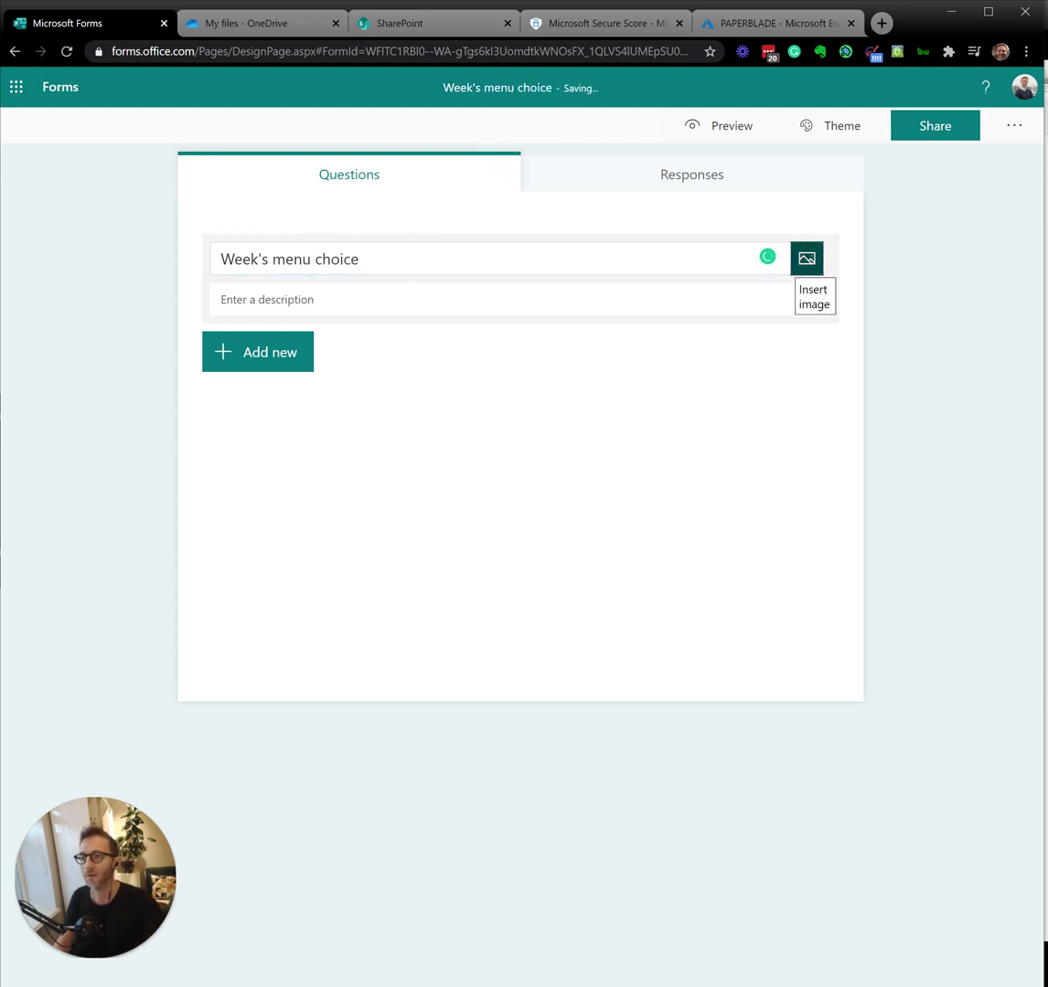
left_click(259, 367)
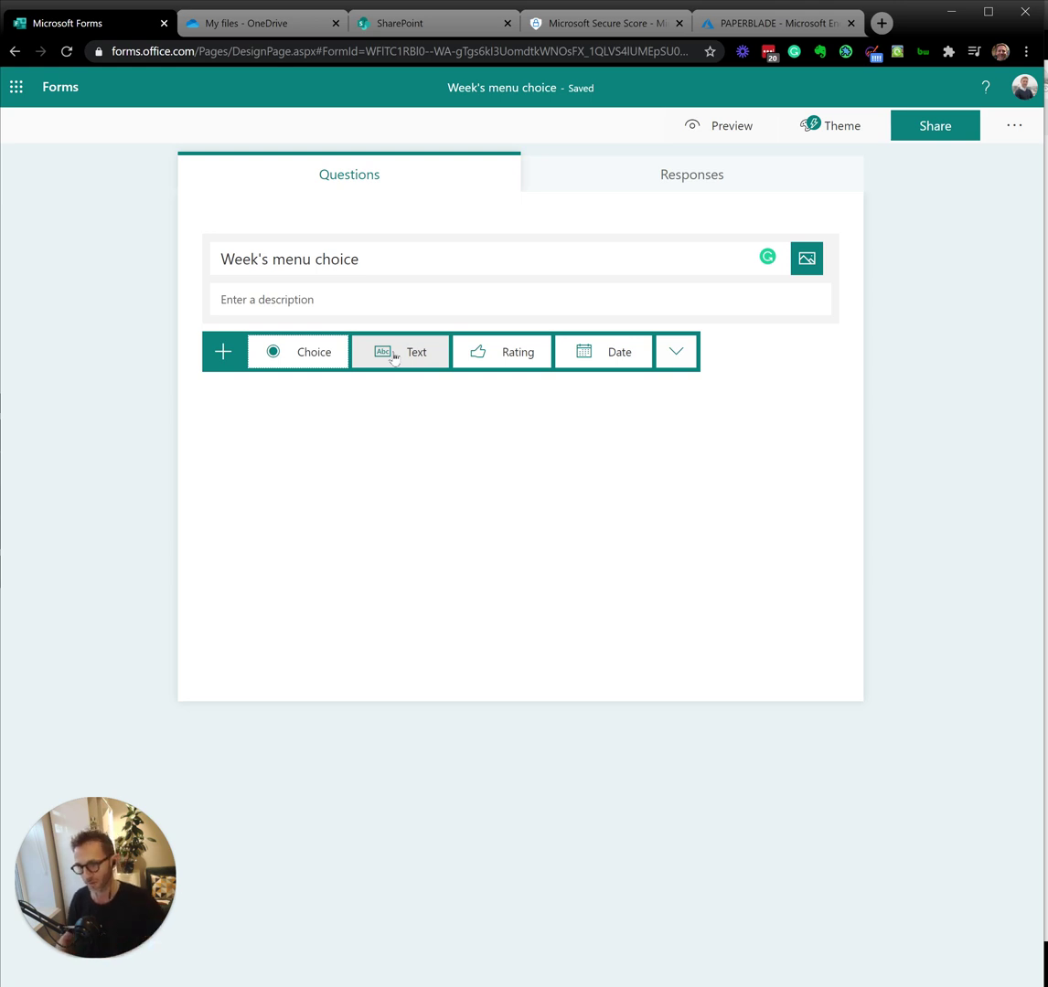
Add a choice question 'Monday' with the options Pasta and Rice.
left_click(299, 352)
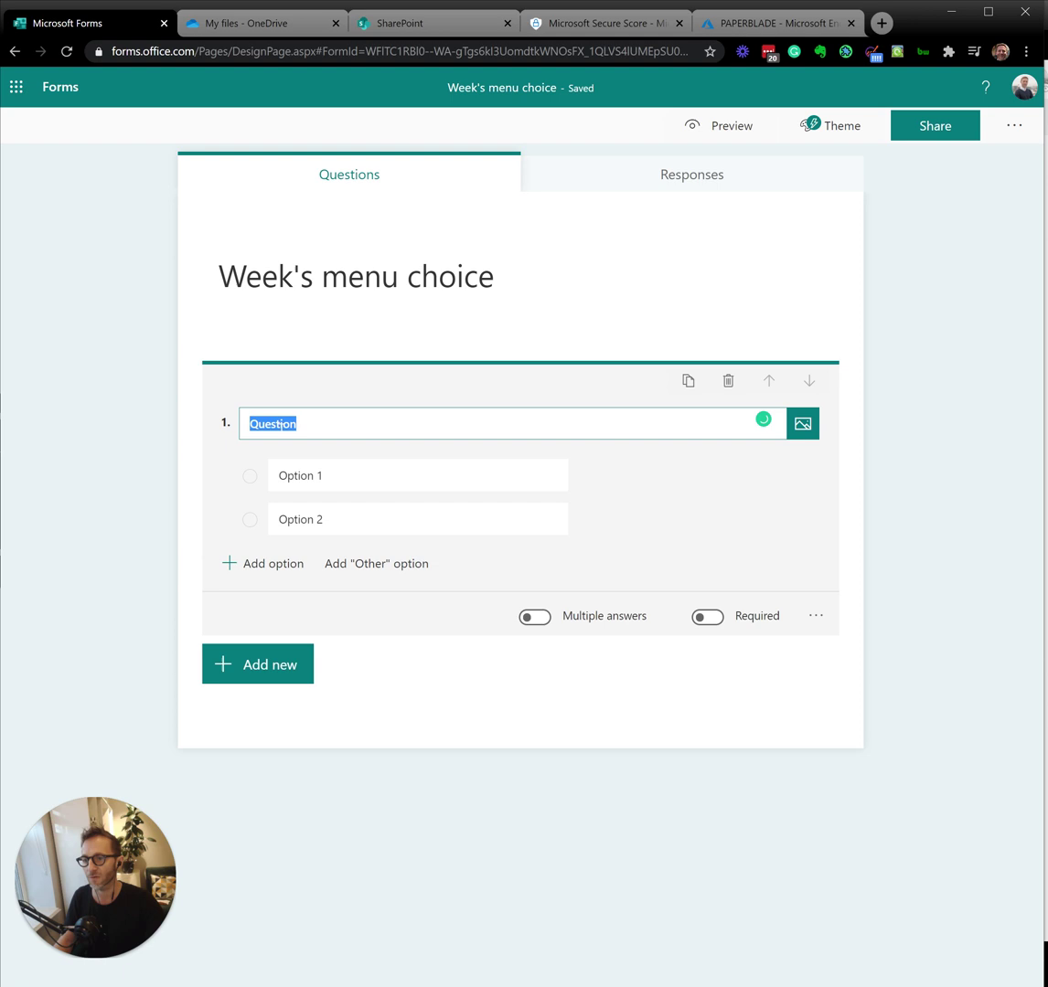
type("Monday")
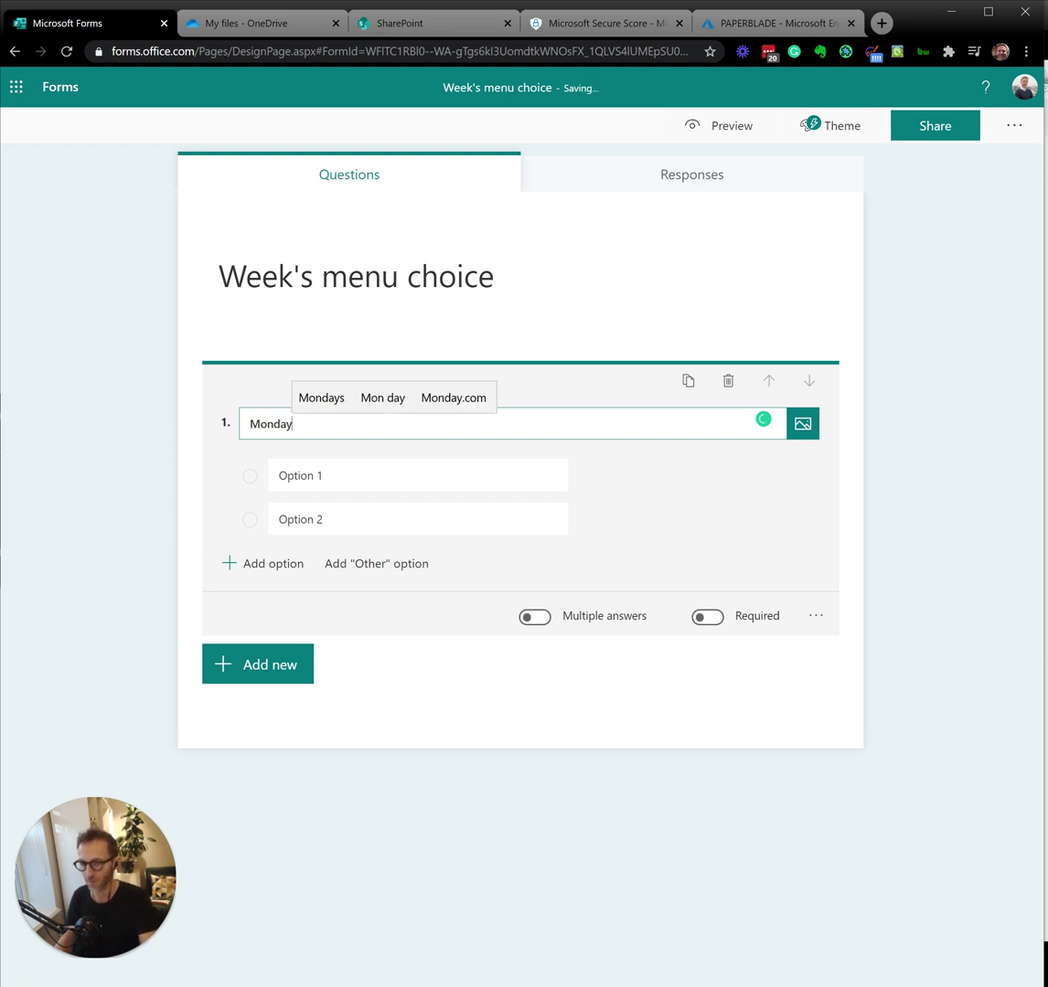
left_click(381, 470)
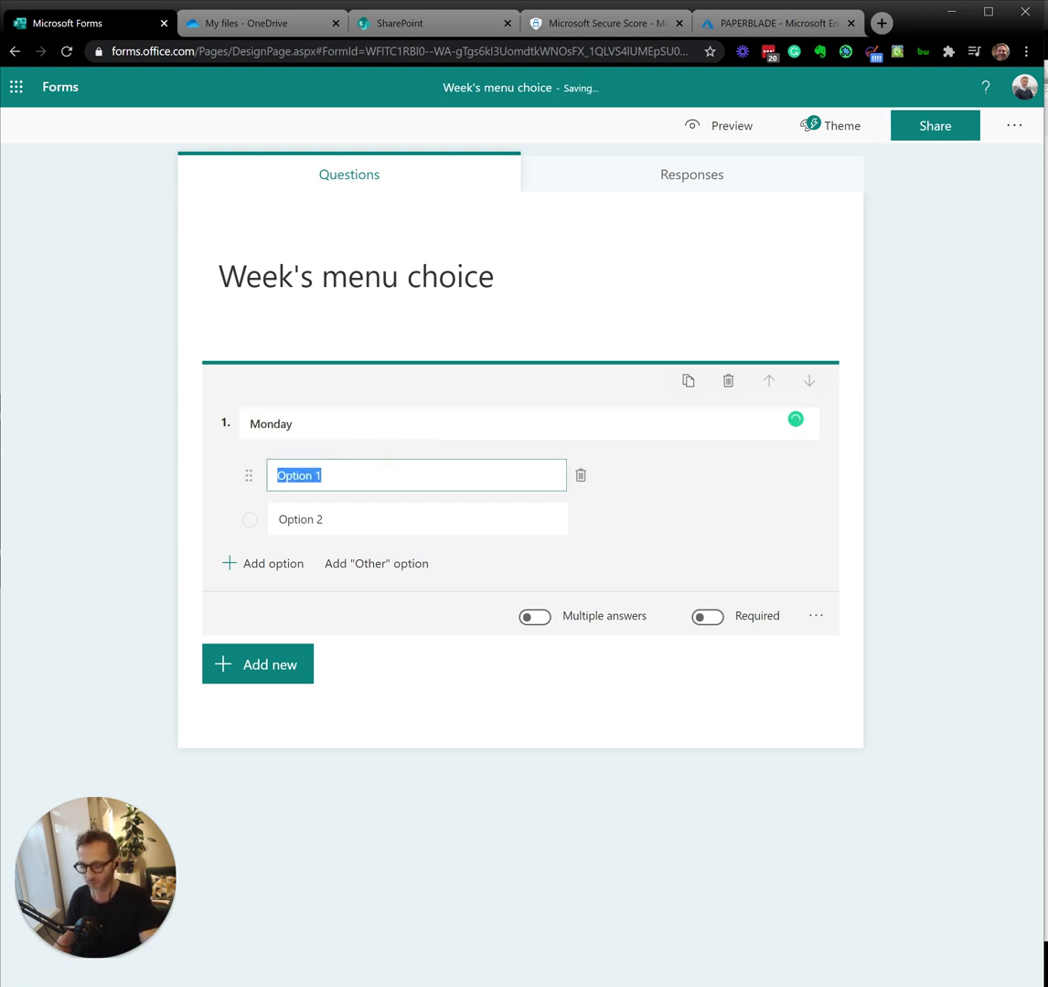
type("Pasta")
left_click(416, 519)
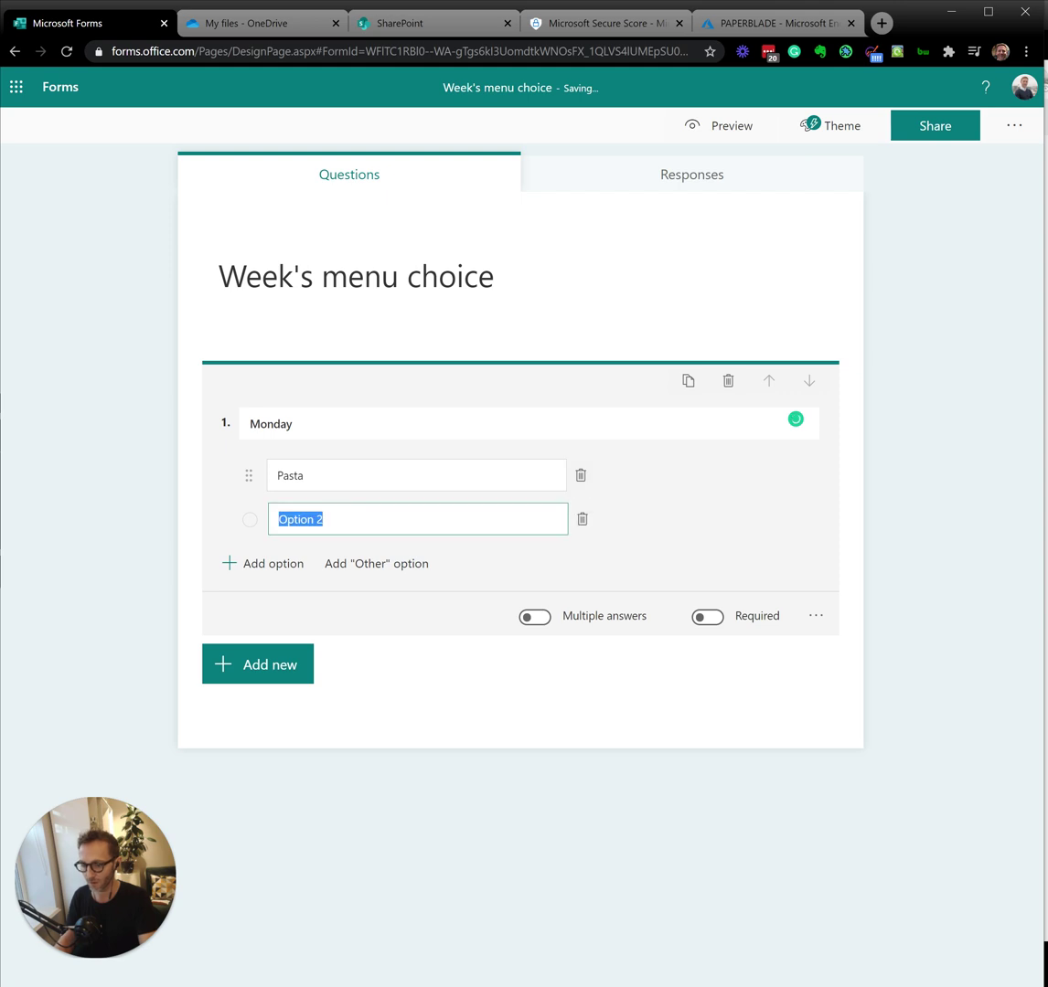
type("Riv")
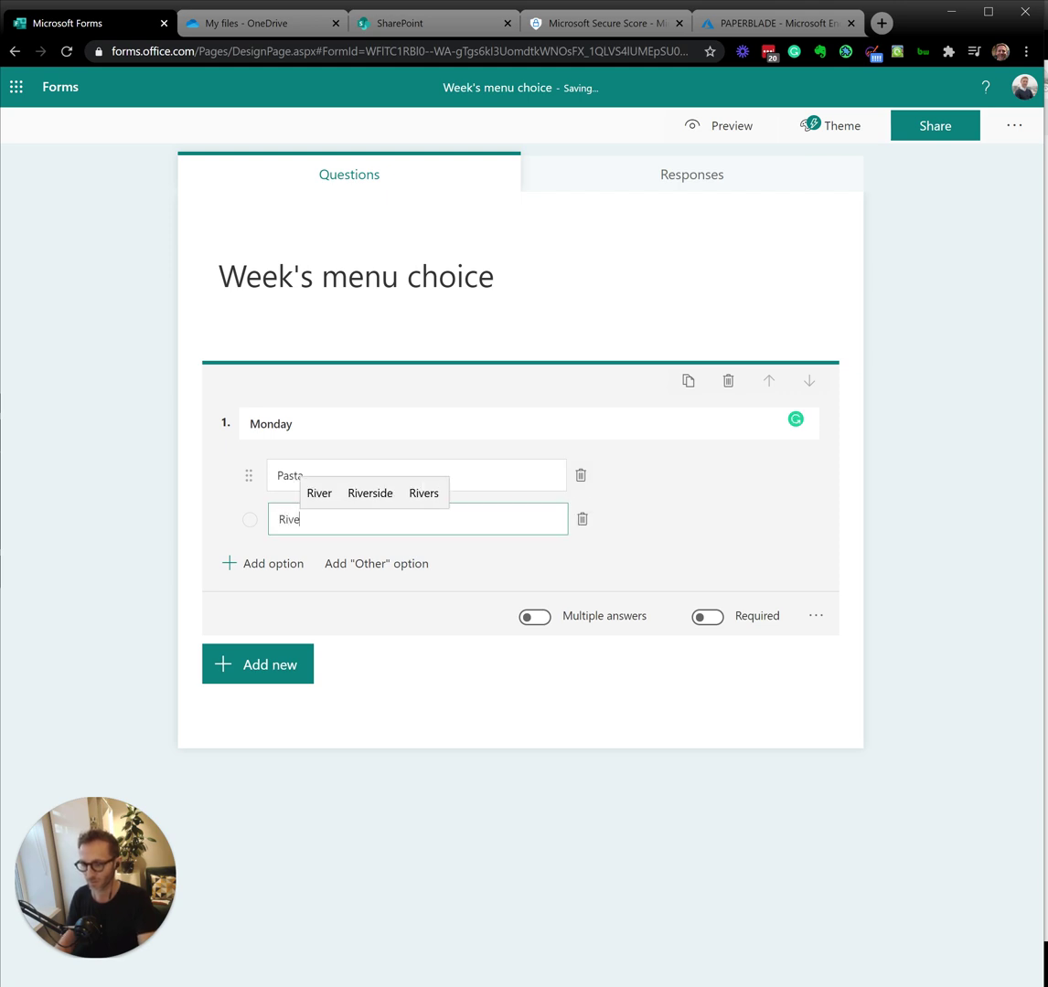
key("BackSpace")
type("ce")
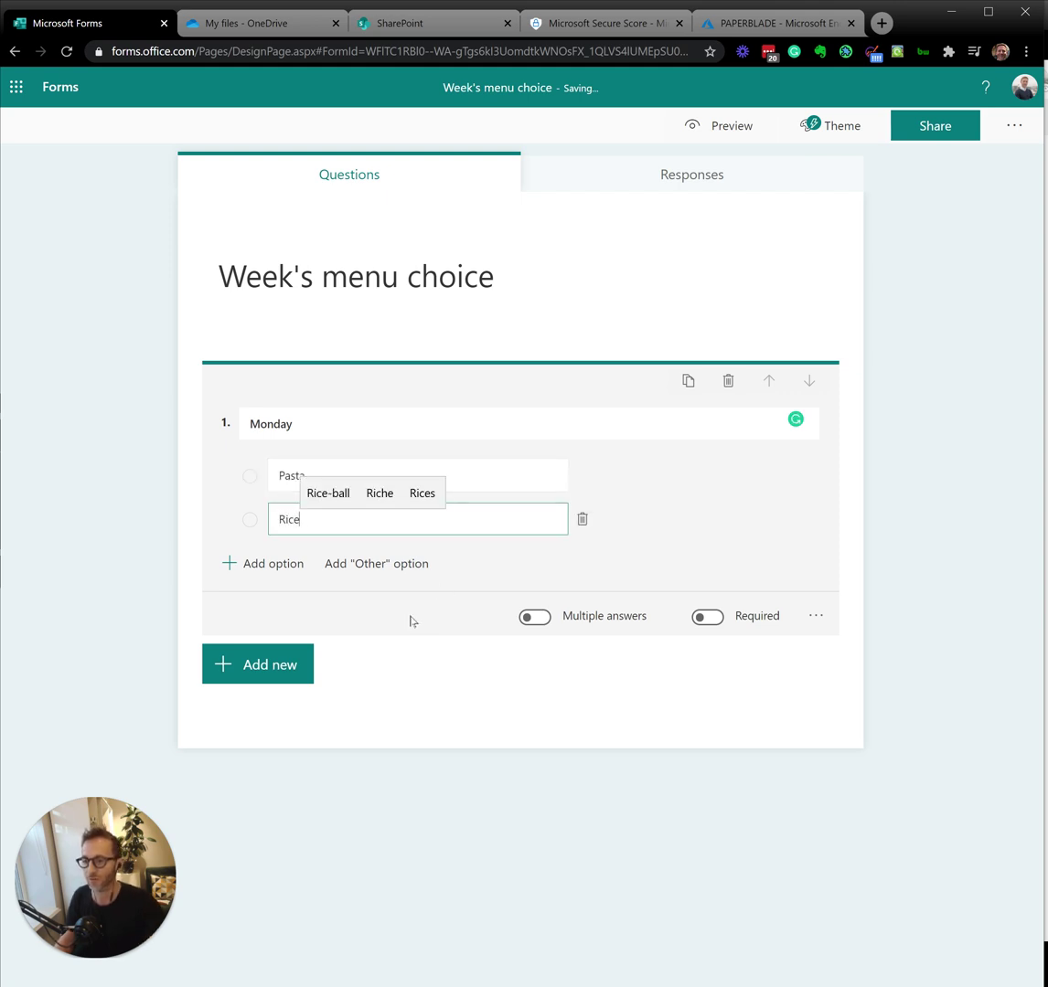
left_click(234, 667)
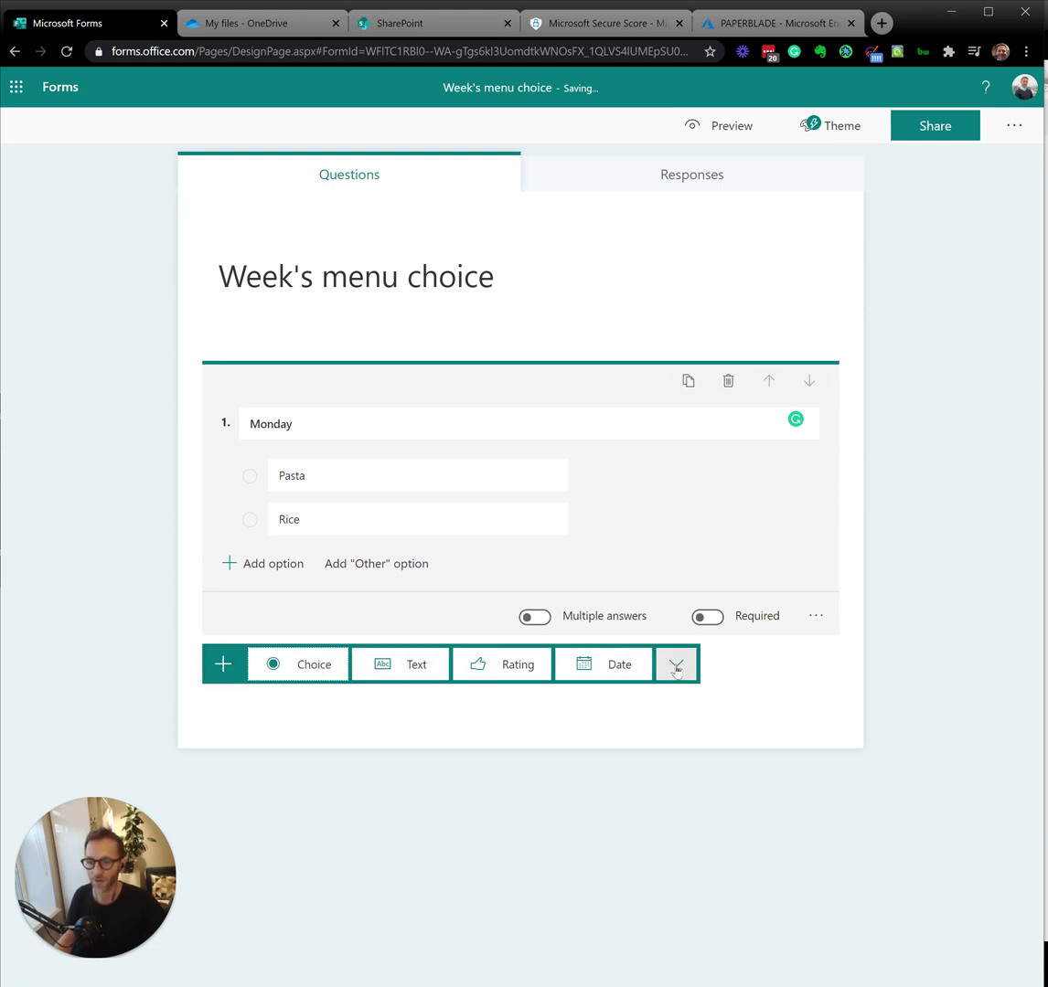
Add a rating question 'Rate your cook this week' with 5 levels and the Star symbol.
left_click(511, 663)
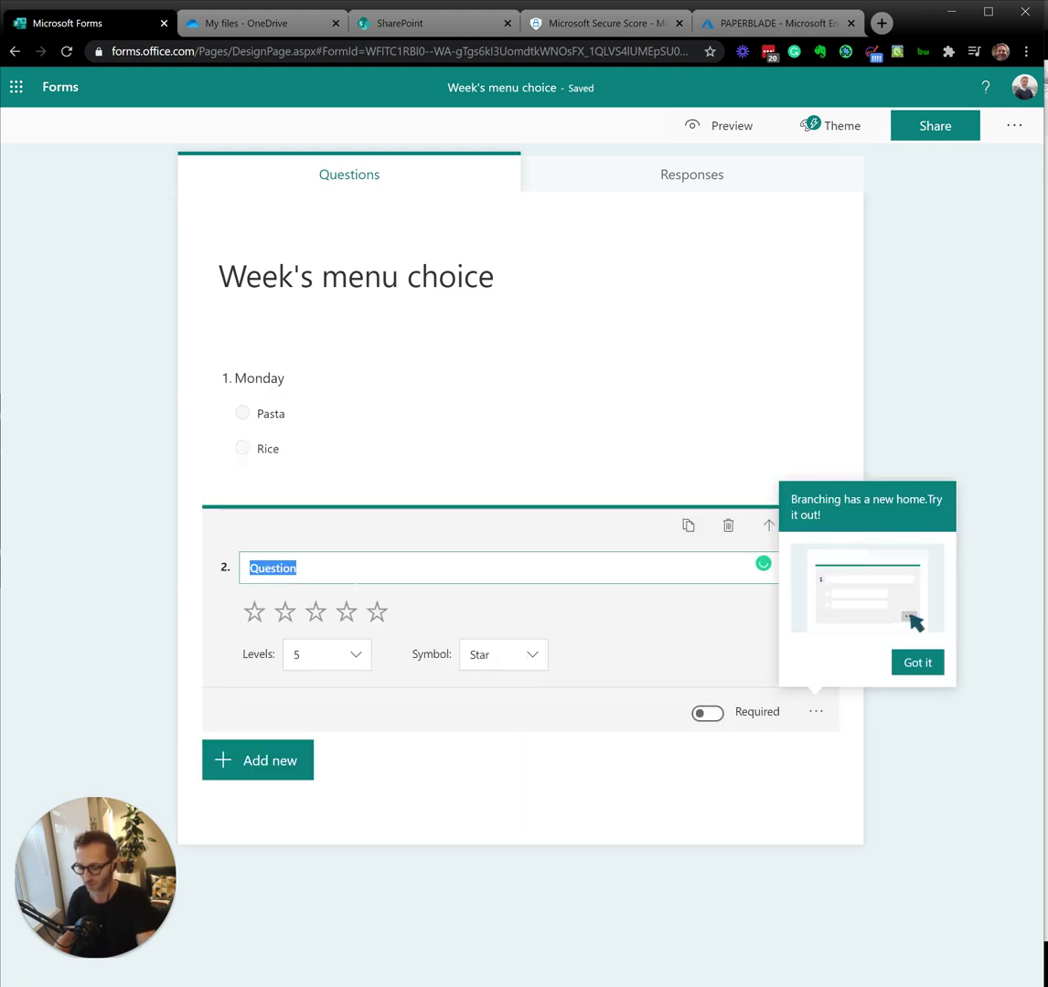
type("Rate your co")
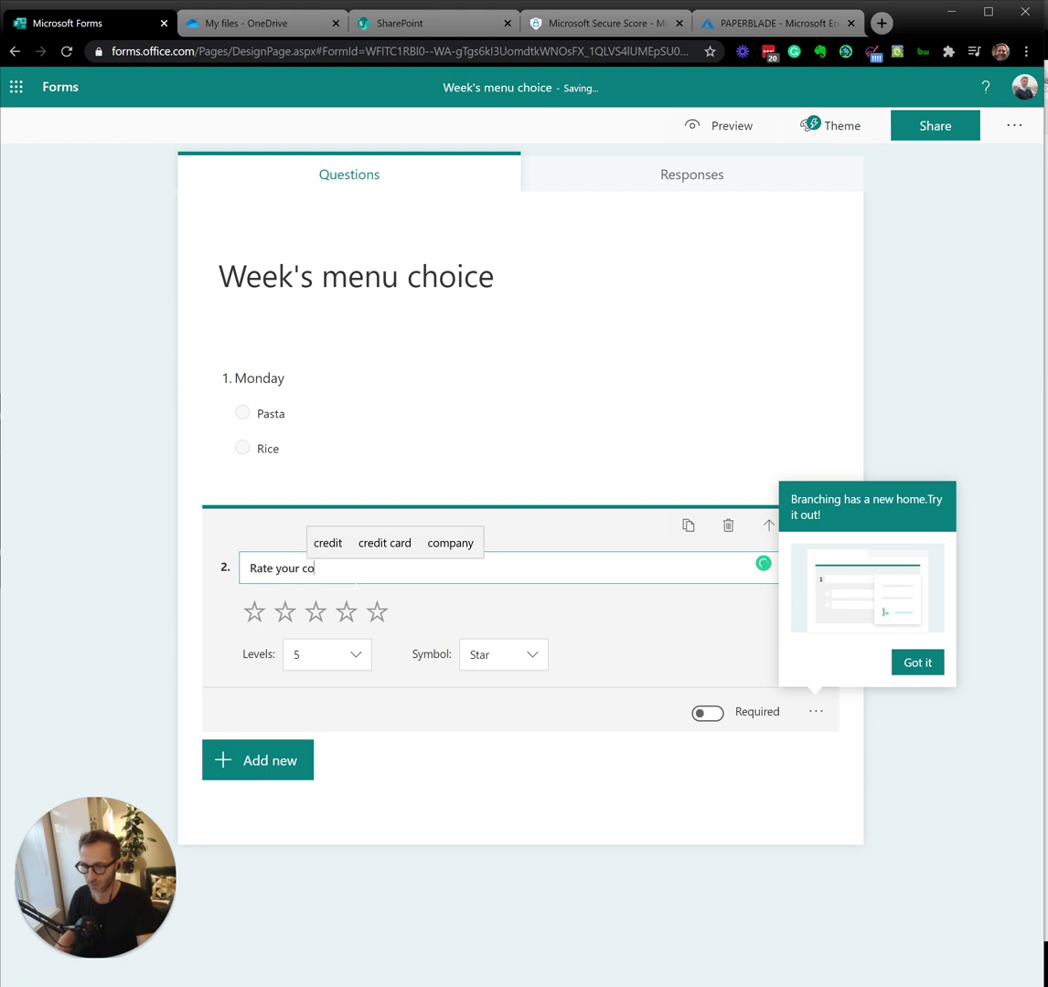
type("ok to")
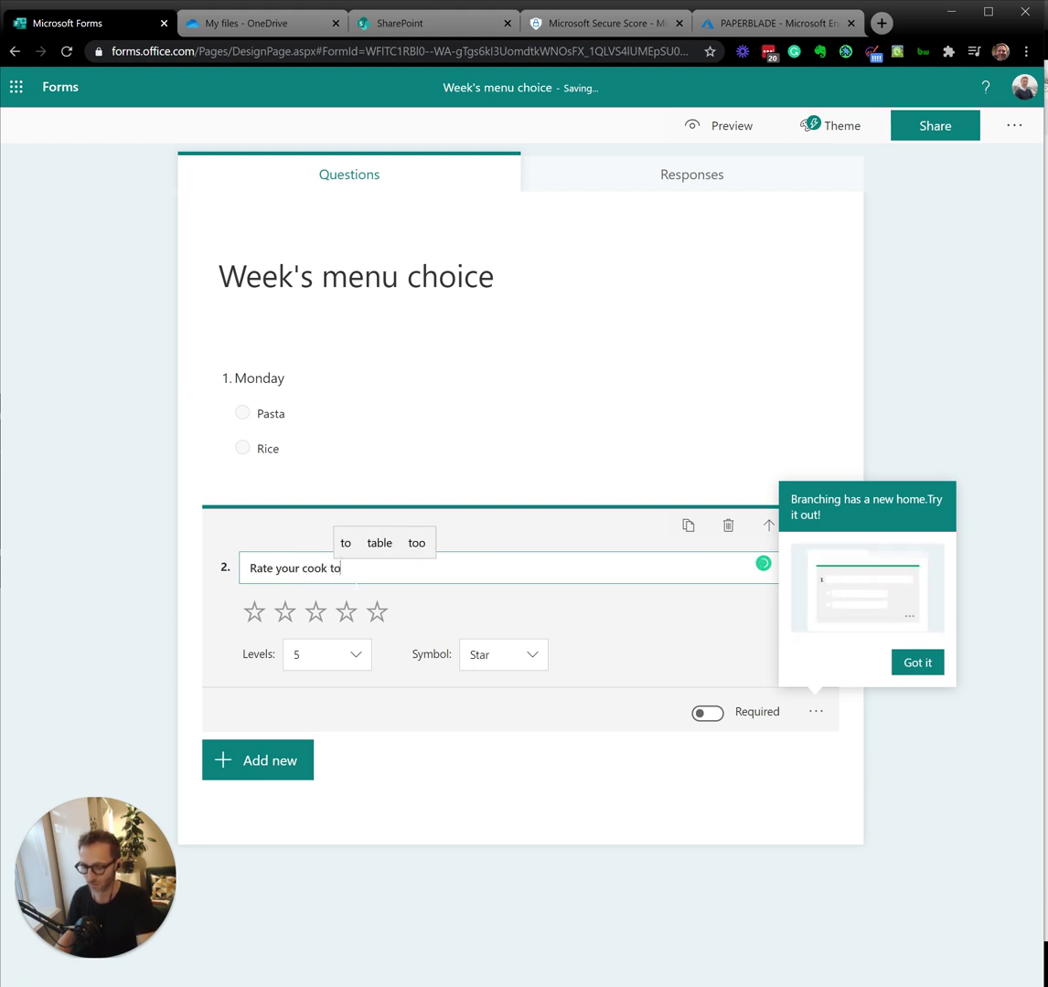
key("BackSpace")
type("his week")
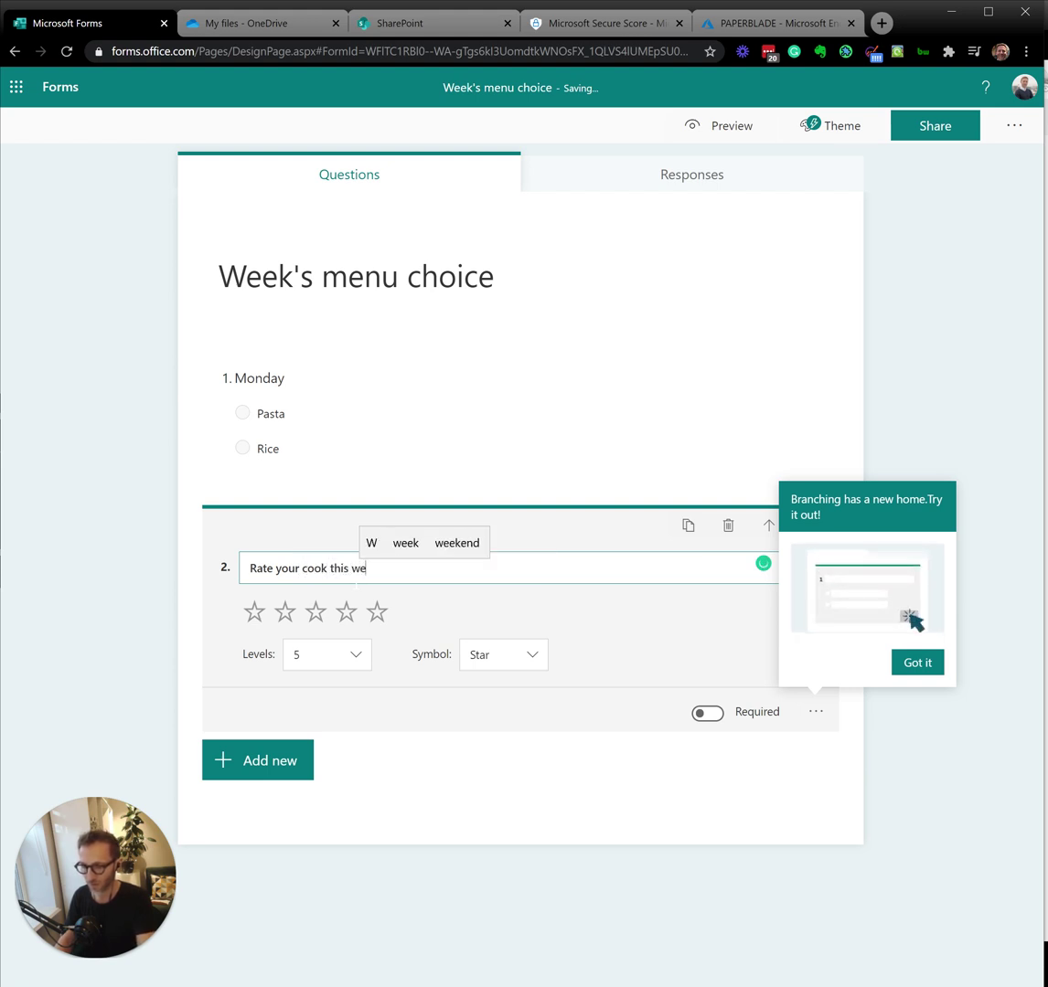
left_click(360, 657)
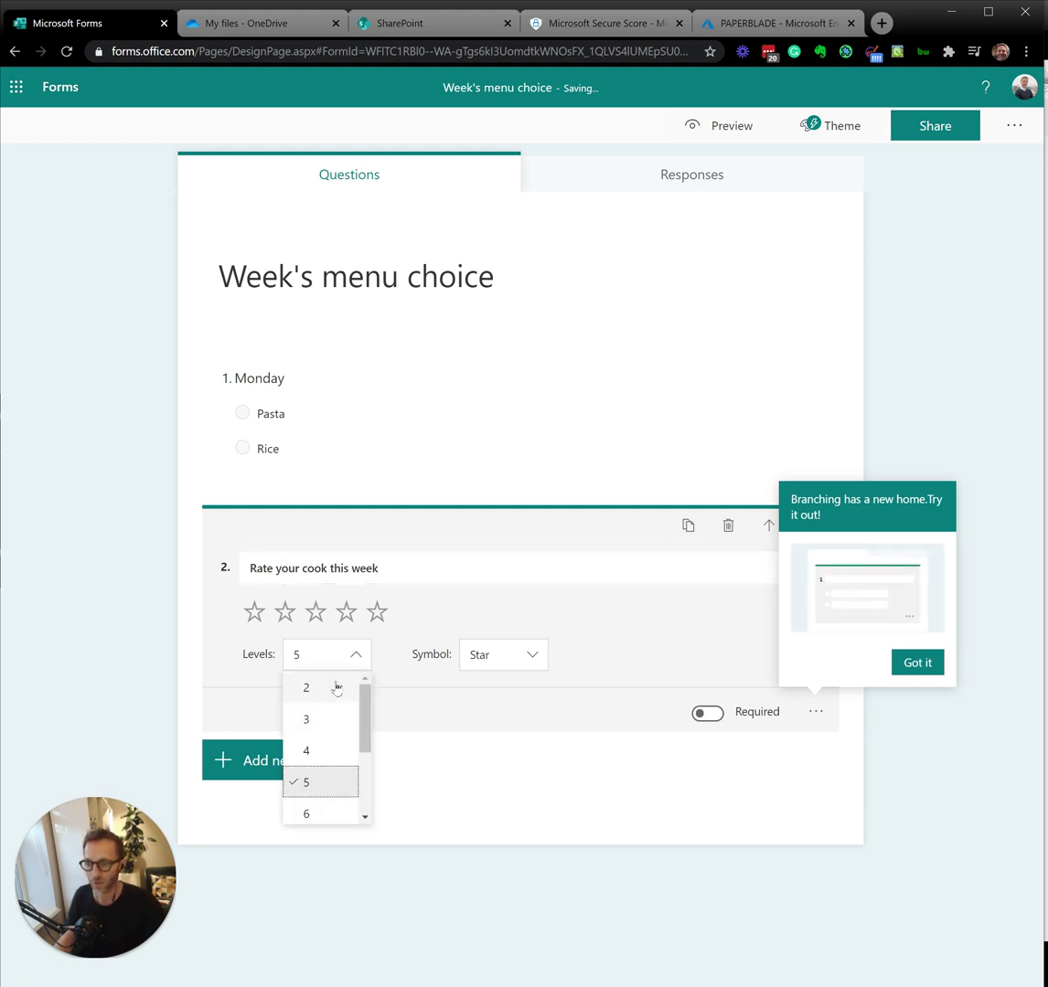
left_click(429, 657)
left_click(530, 656)
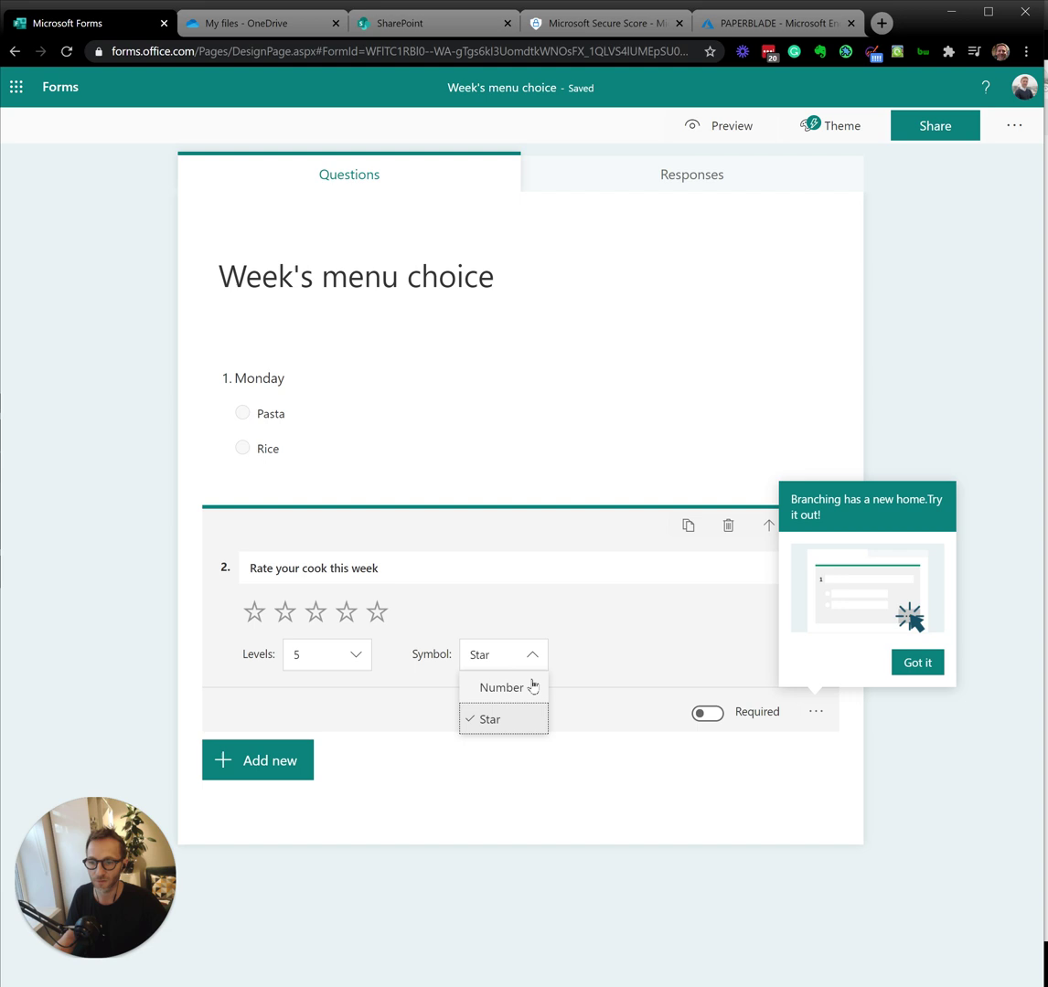
left_click(621, 666)
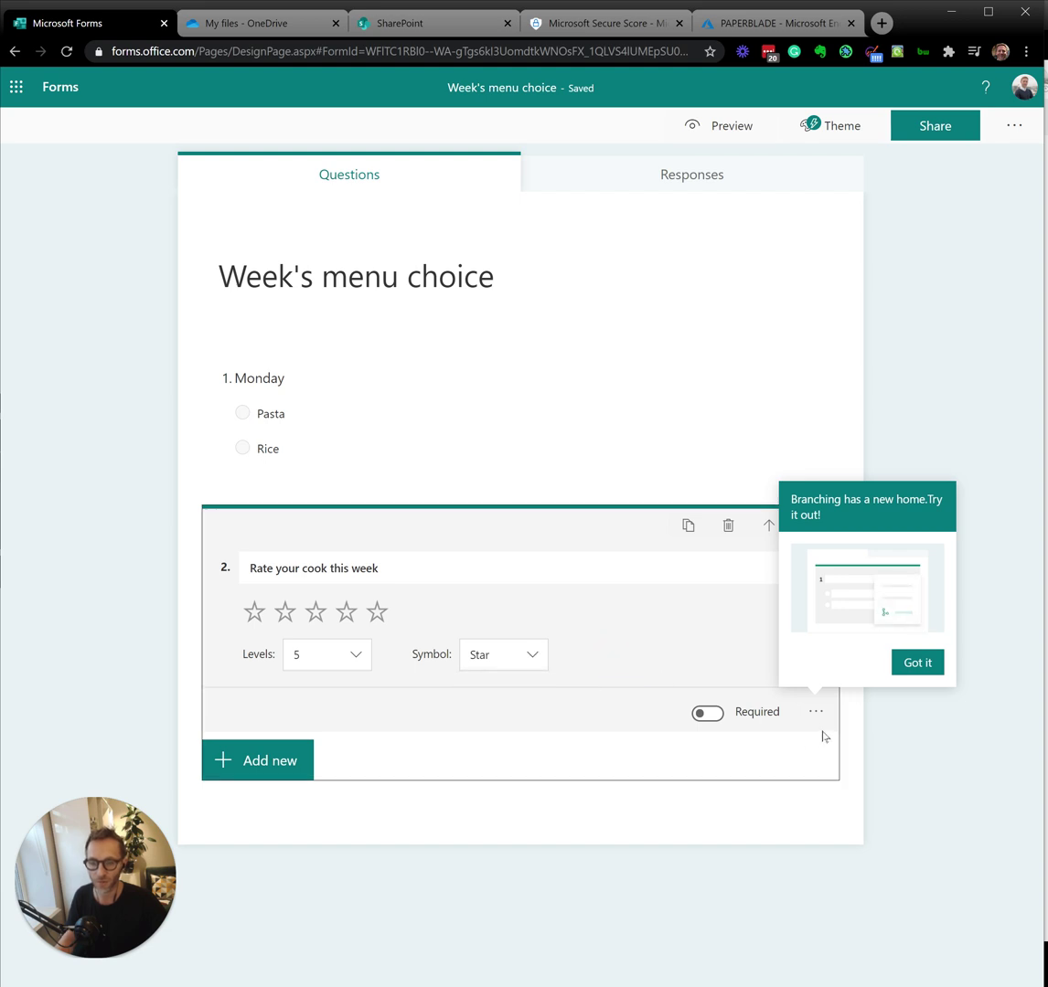
left_click(815, 712)
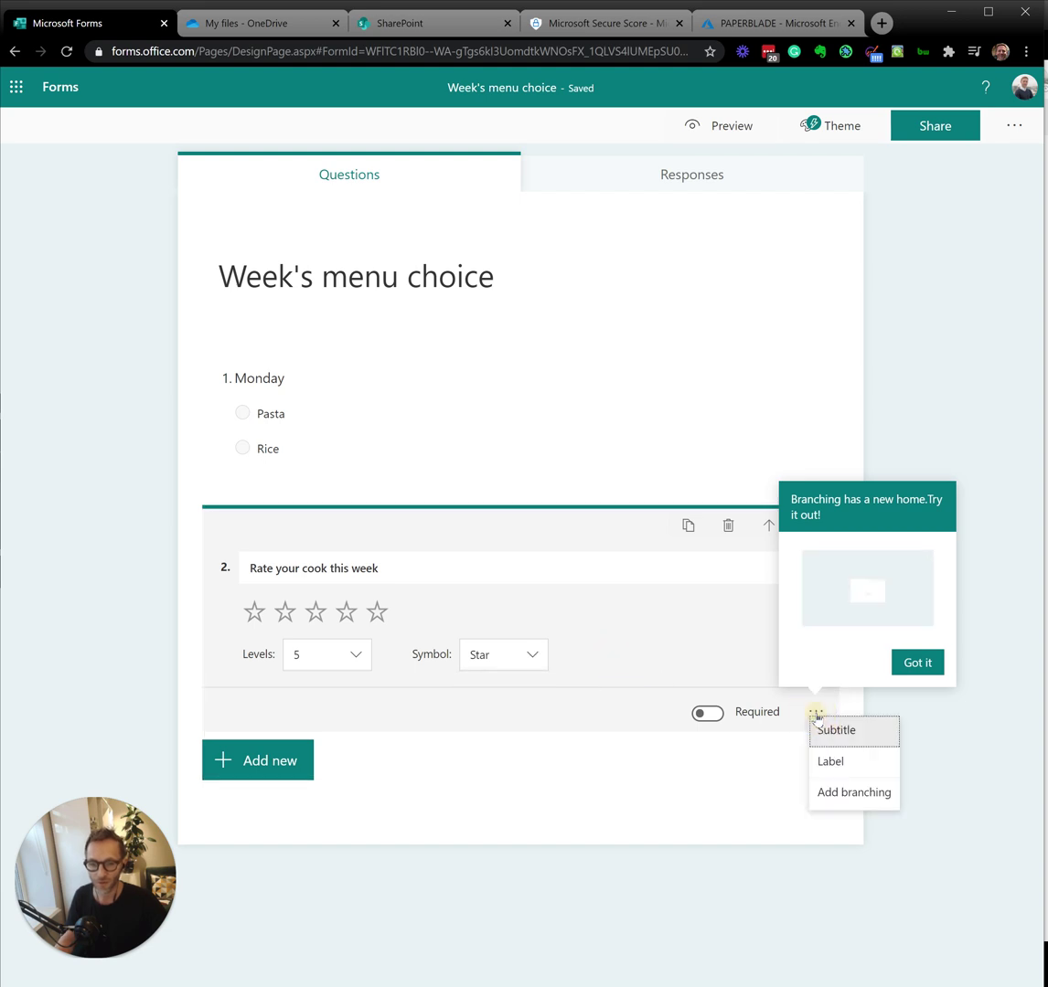
Label the rating's 1-star end 'really bad' and its 5-star end 'great chef'.
left_click(843, 765)
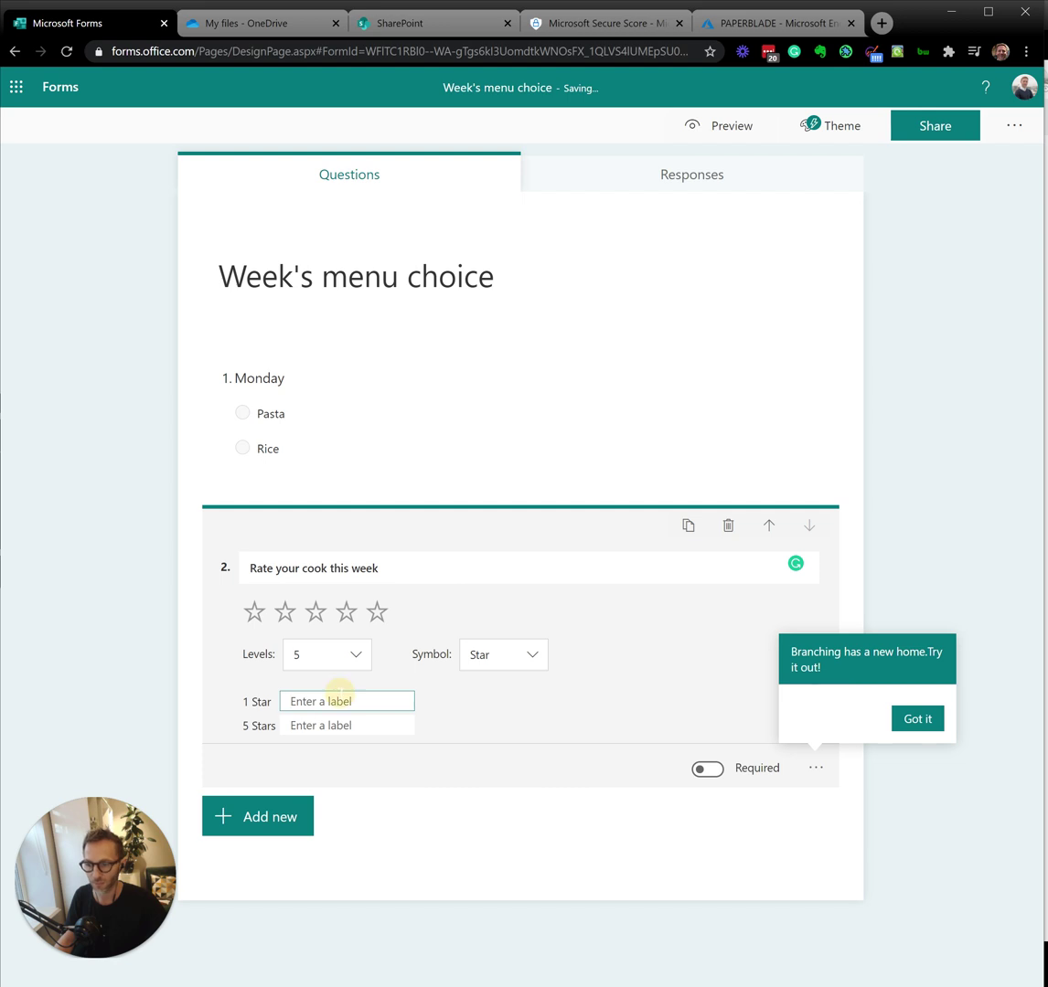
type("really bad")
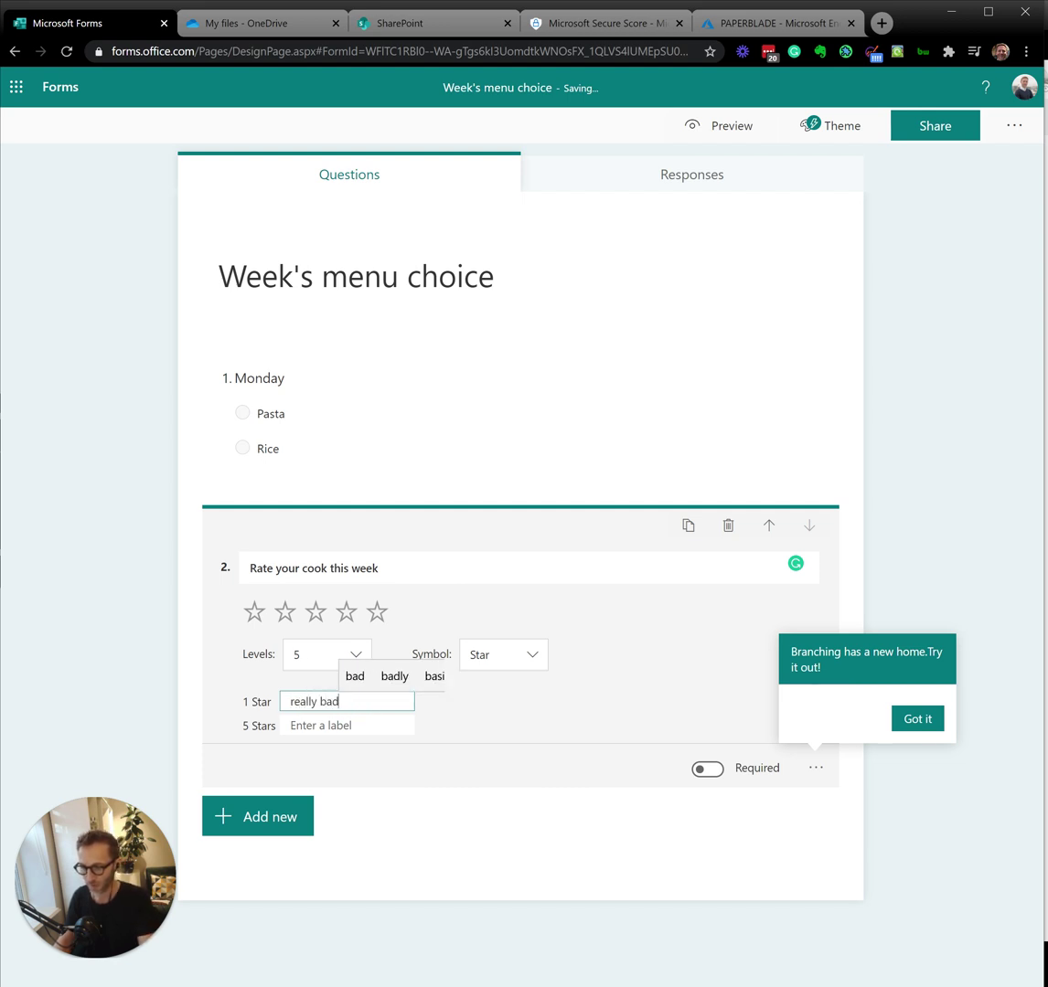
key("Tab")
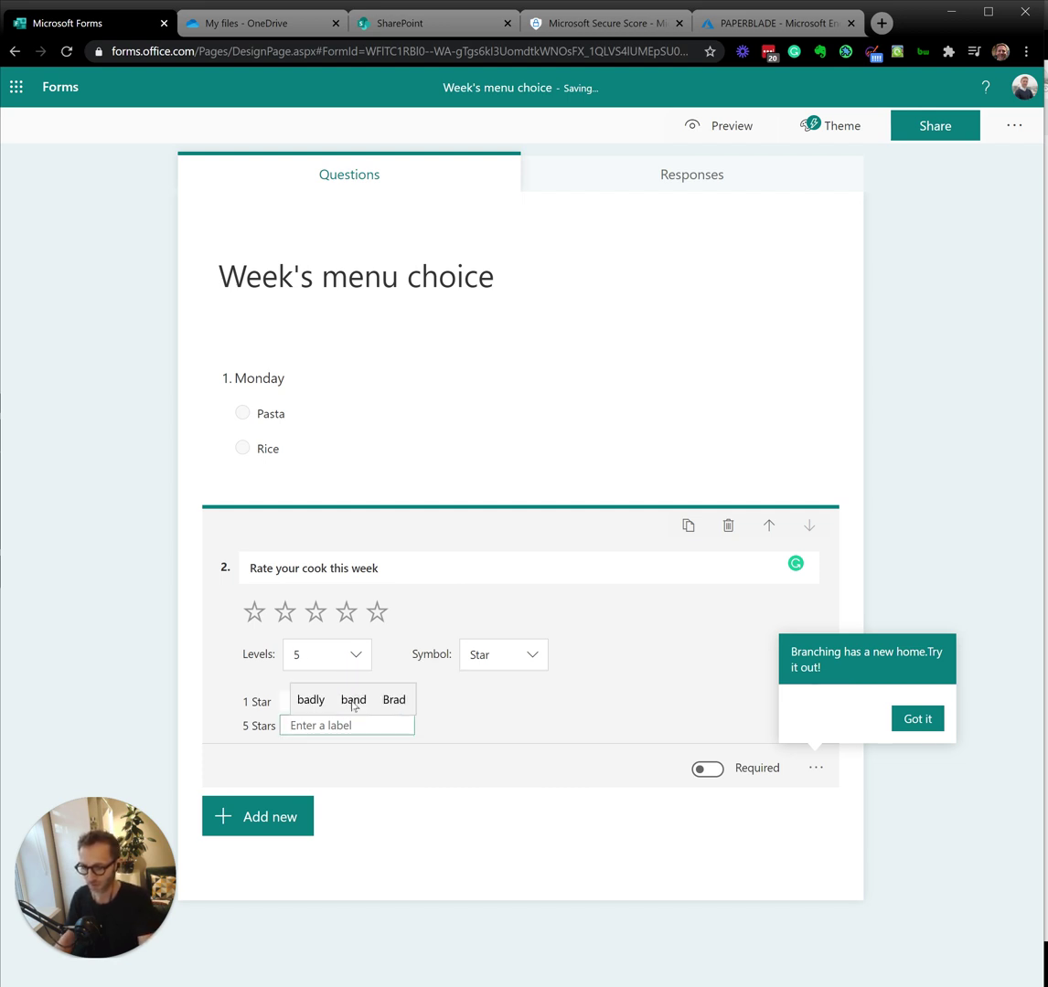
type("great chef")
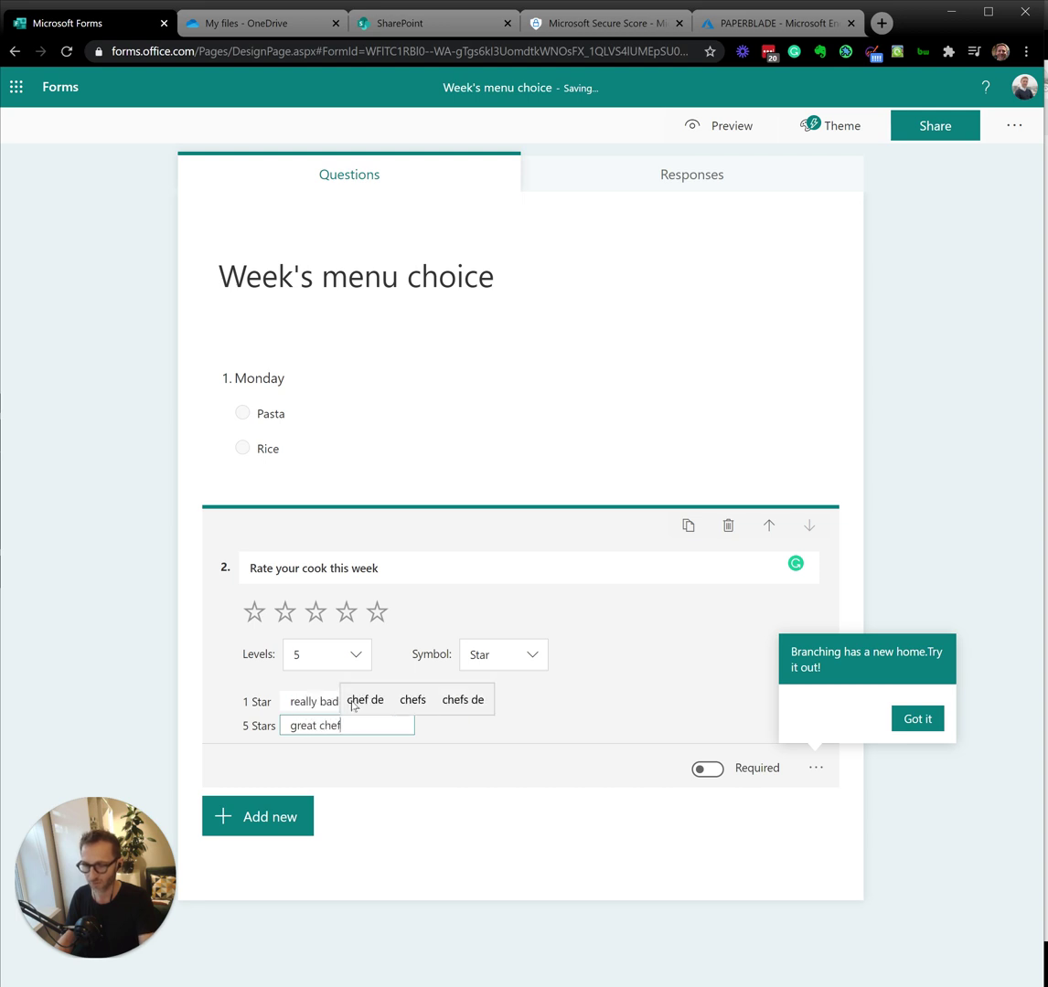
key("Tab")
left_click(447, 711)
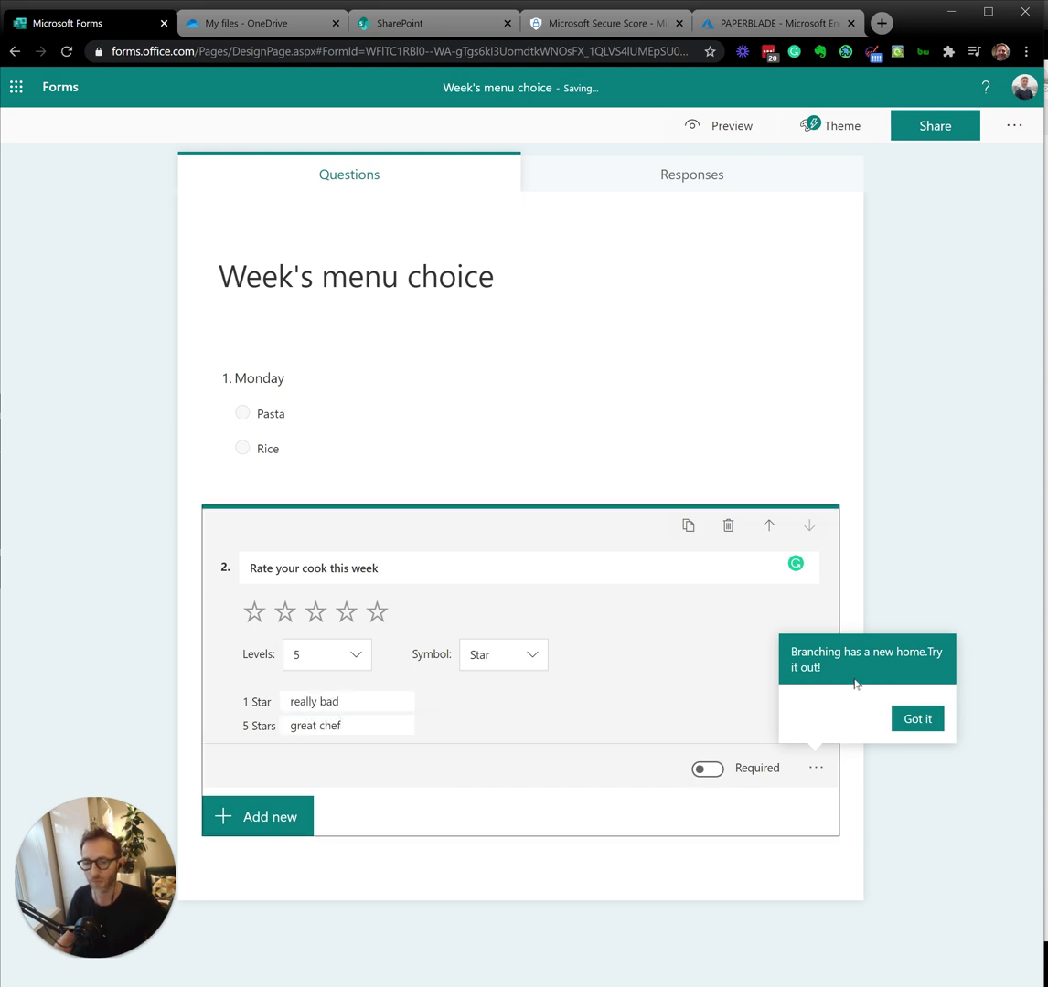
Make the rating question required, dismiss the branching tip, and return to the questions.
left_click(711, 770)
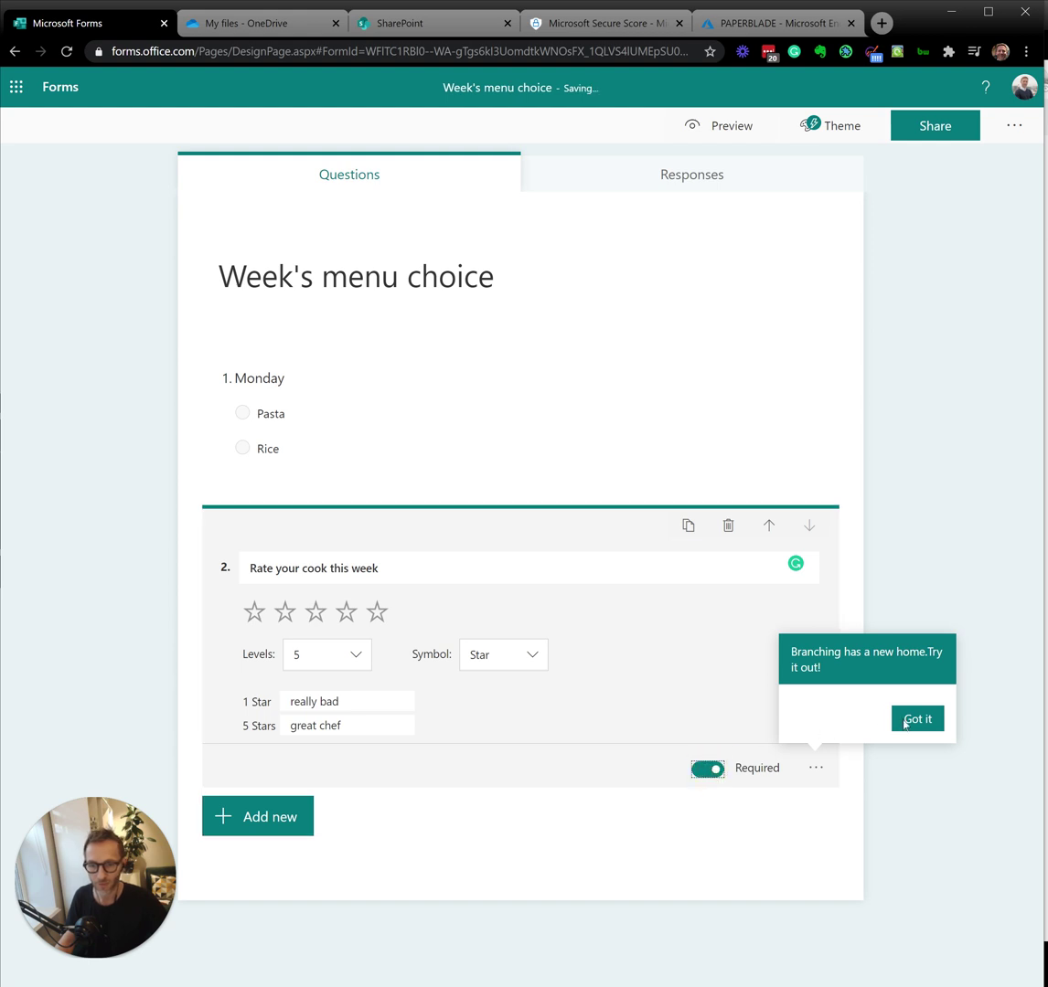
double_click(820, 652)
left_click(925, 724)
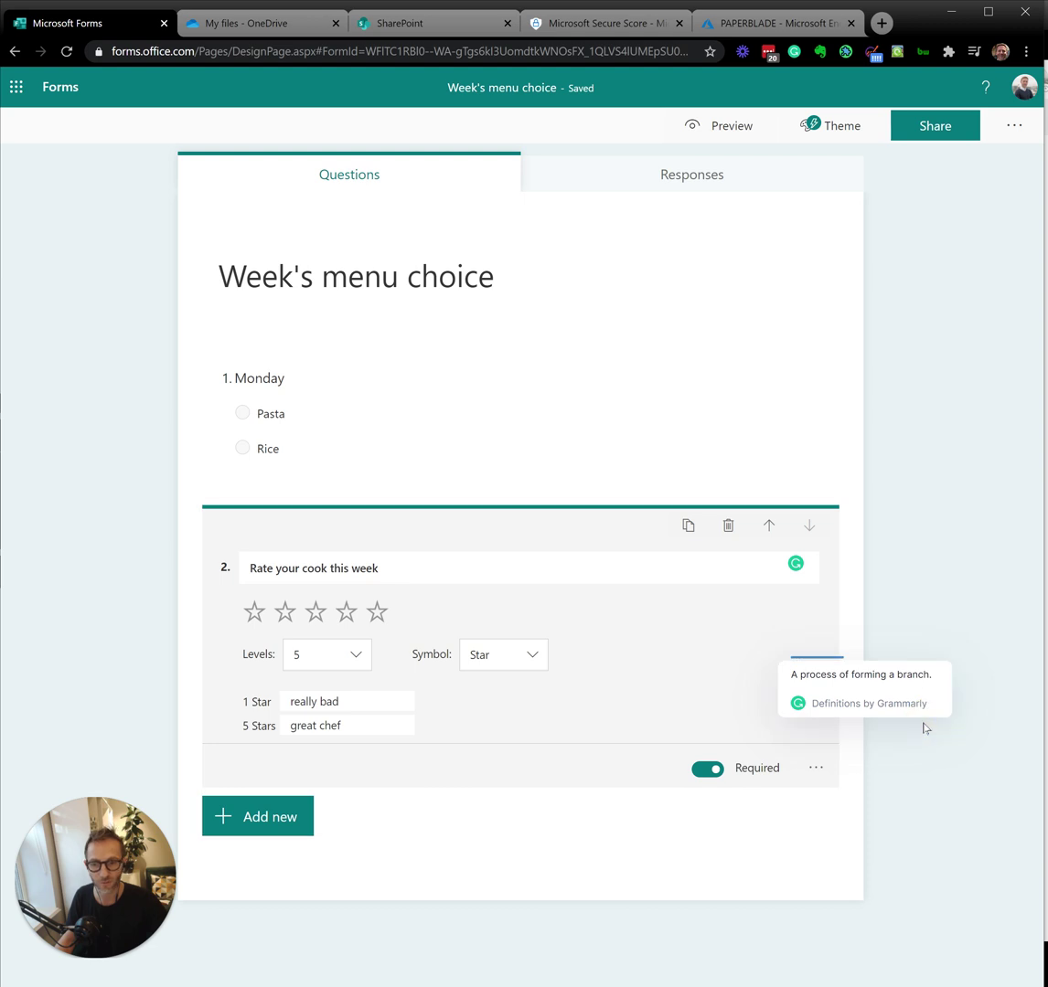
left_click(875, 347)
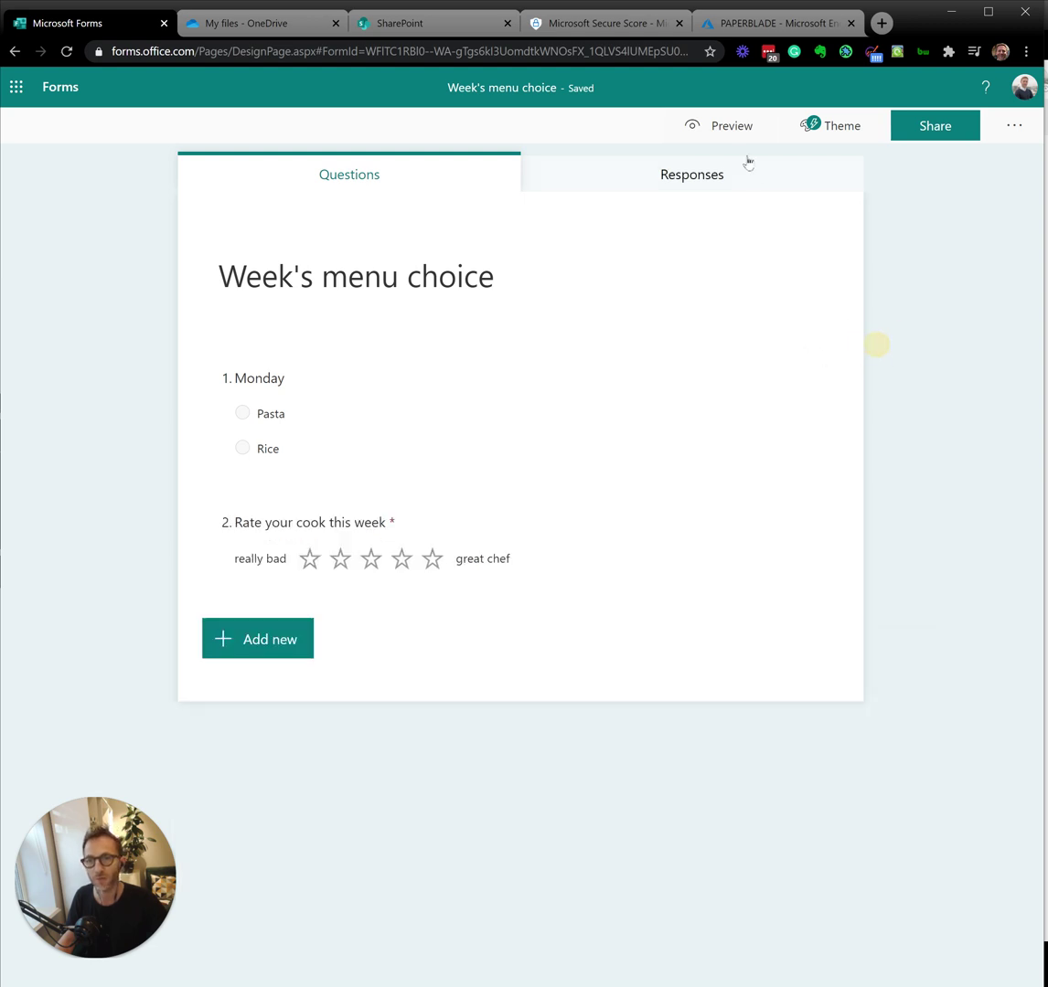
left_click(701, 177)
left_click(432, 177)
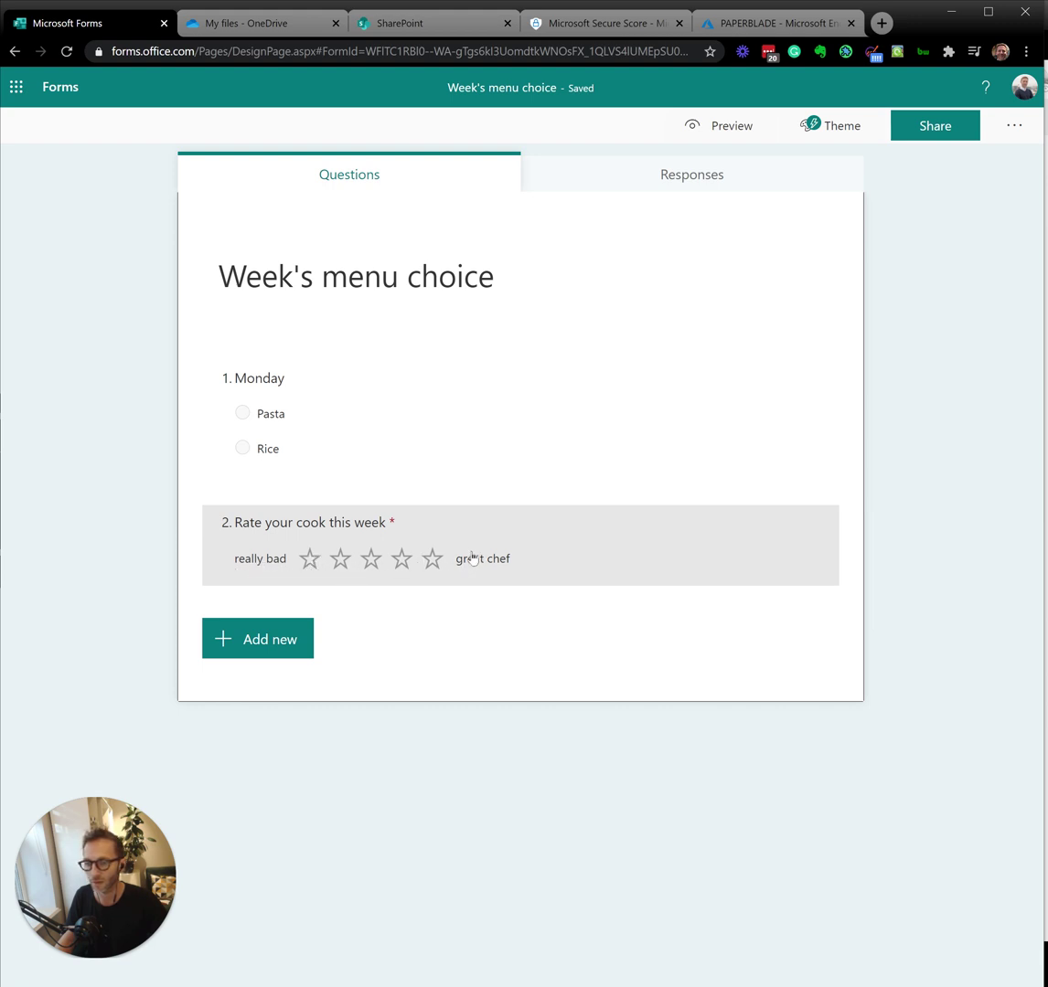
Preview the form and submit a test response: Pasta for Monday and a five-star cook rating.
left_click(555, 546)
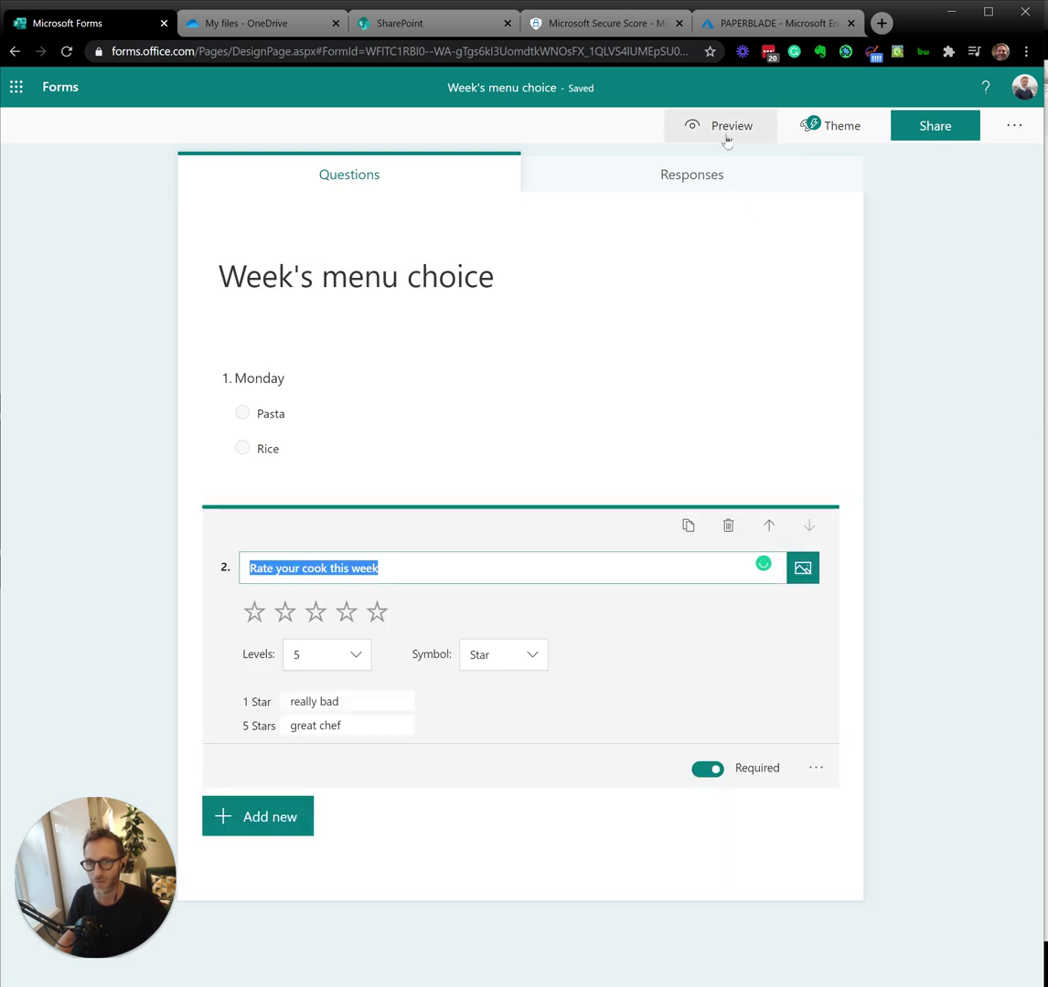
left_click(726, 136)
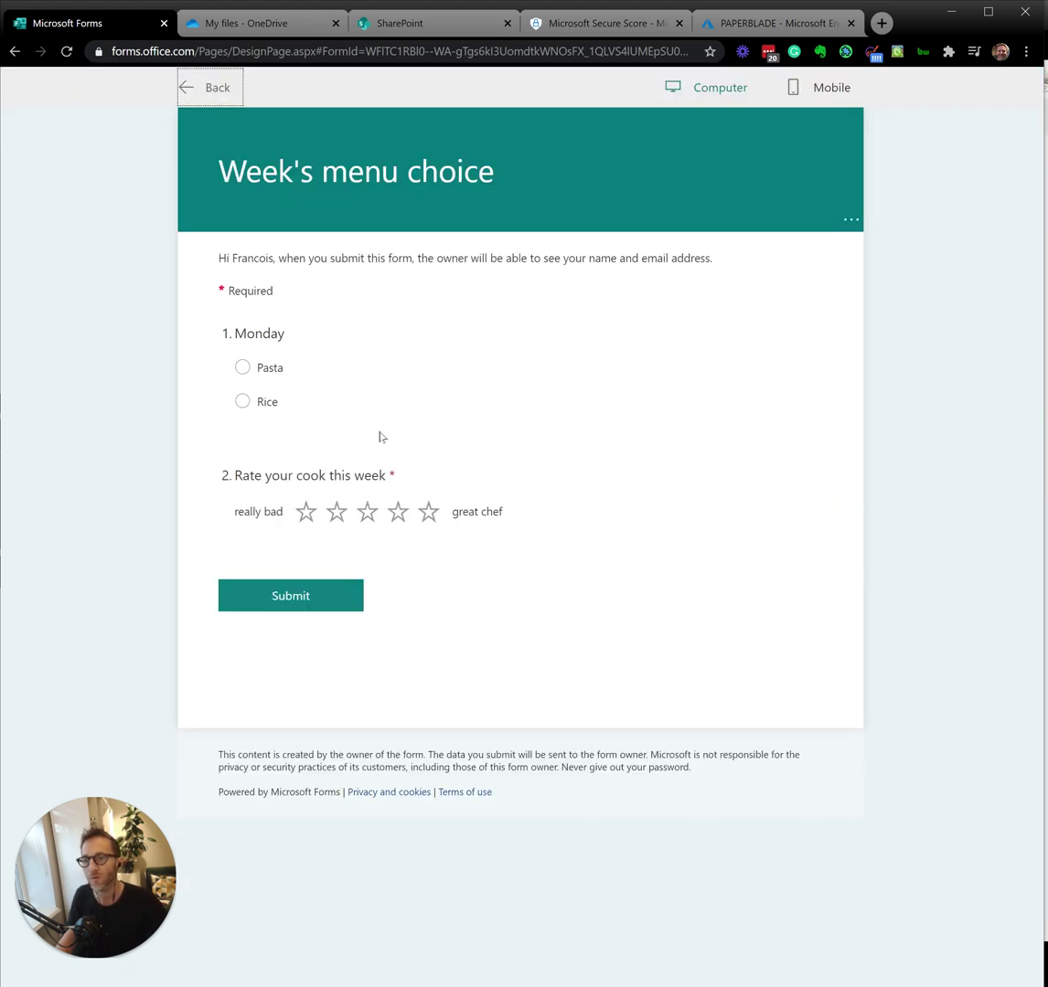
left_click(242, 368)
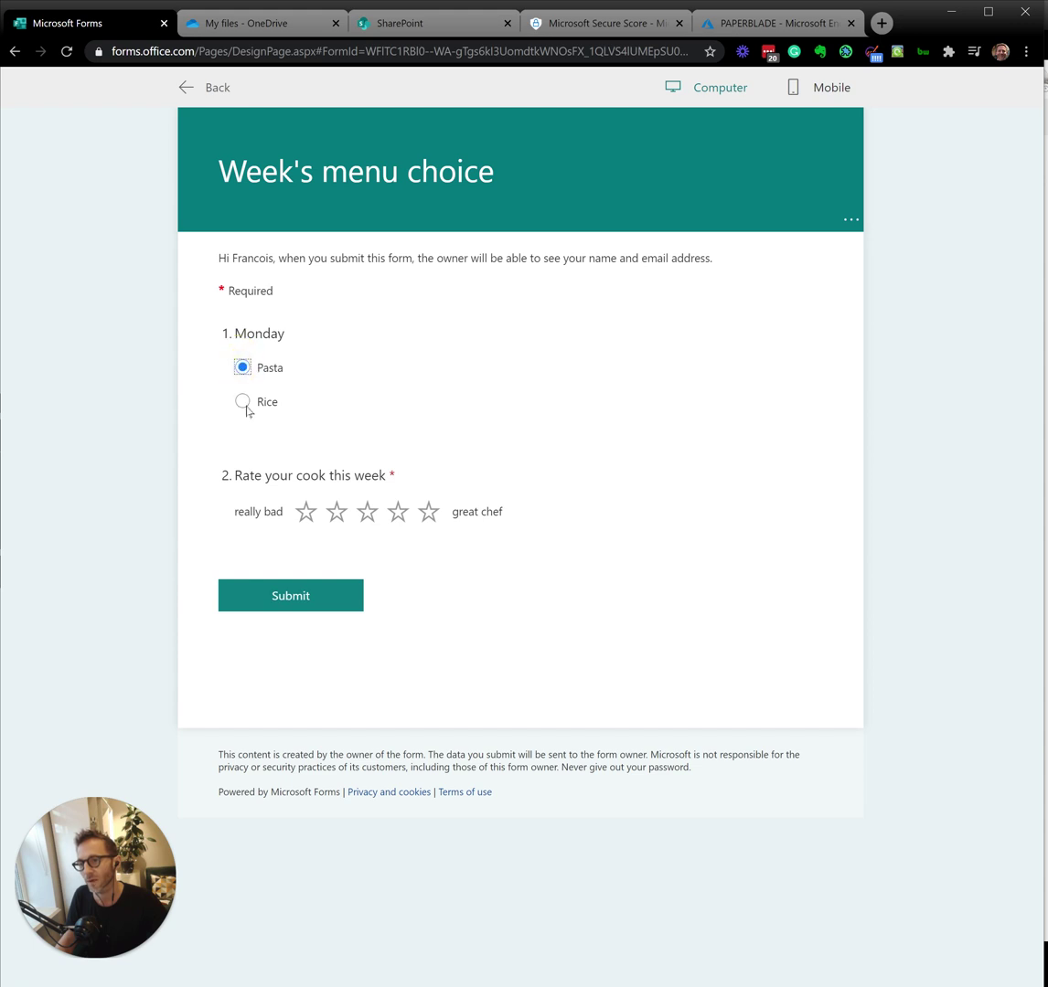
left_click(242, 401)
left_click(241, 367)
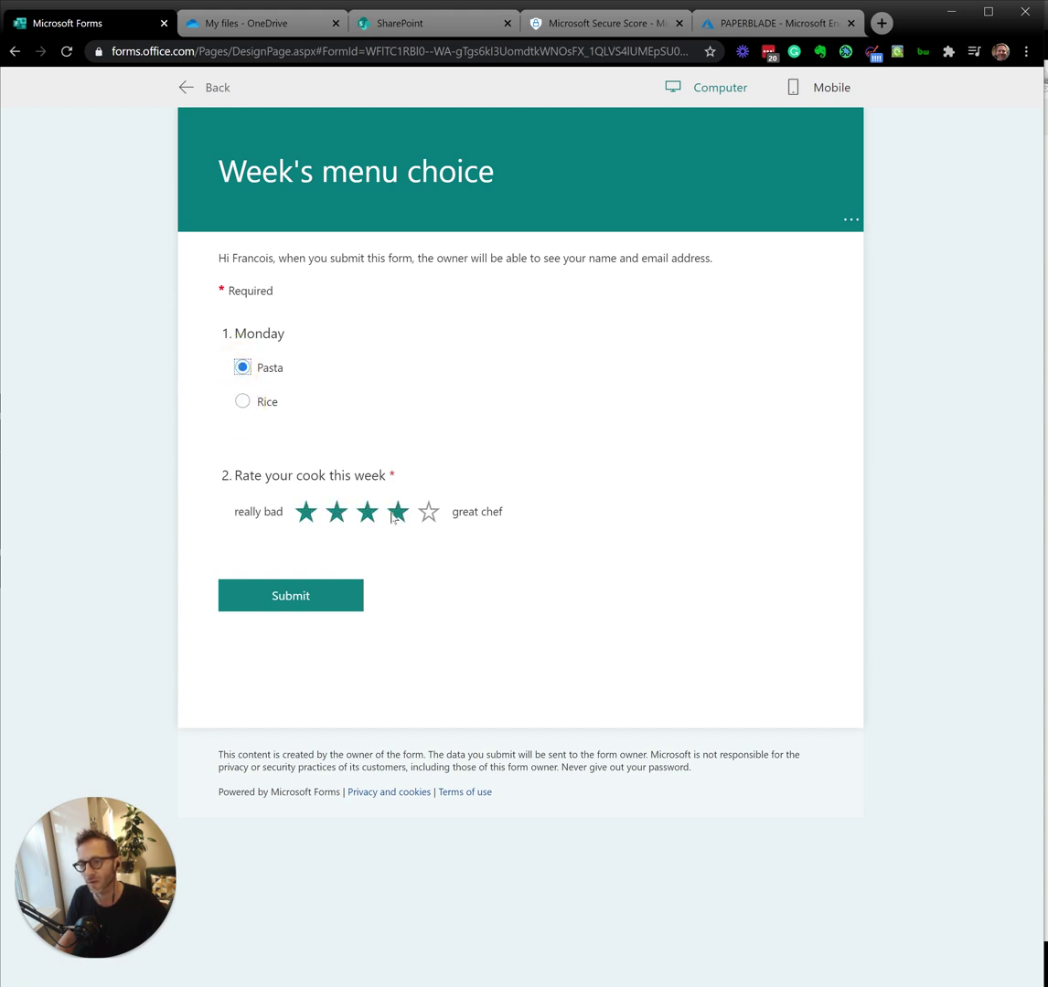
left_click(428, 516)
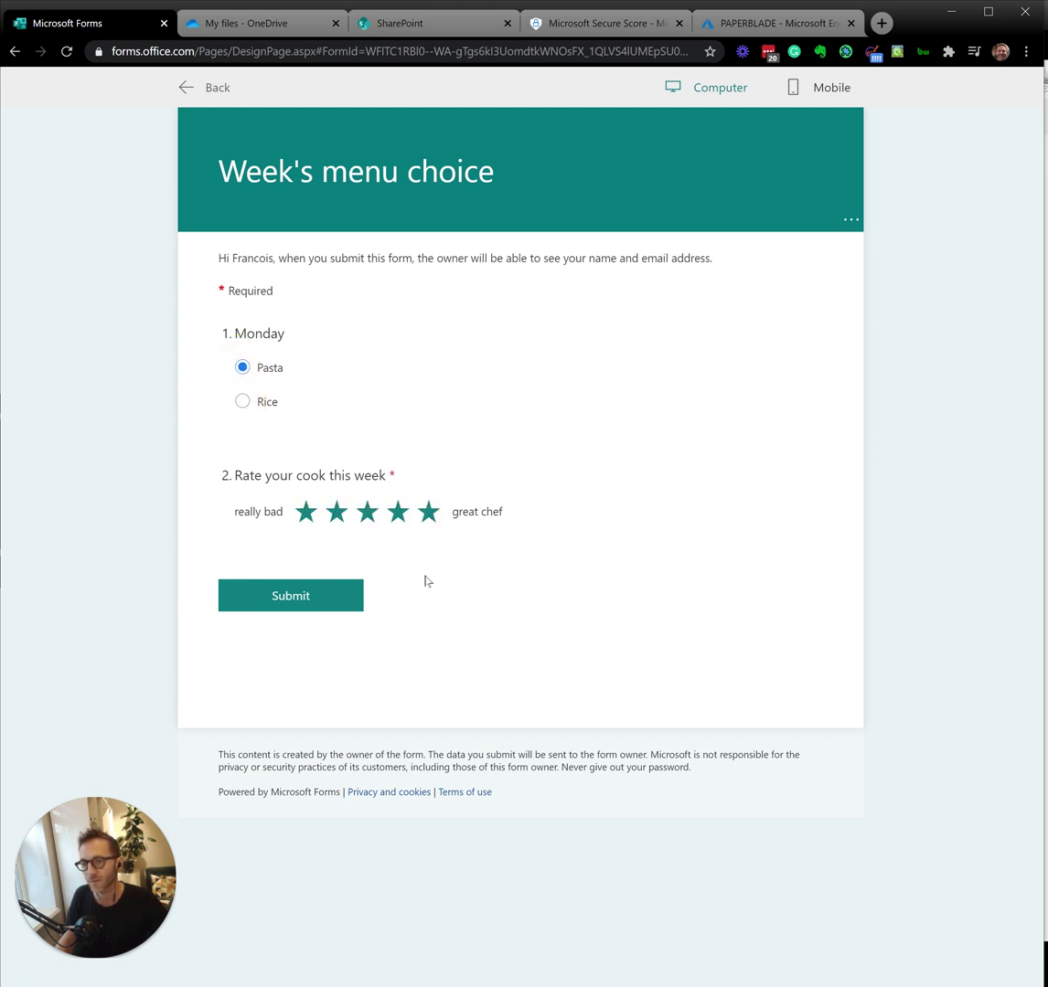
left_click(336, 605)
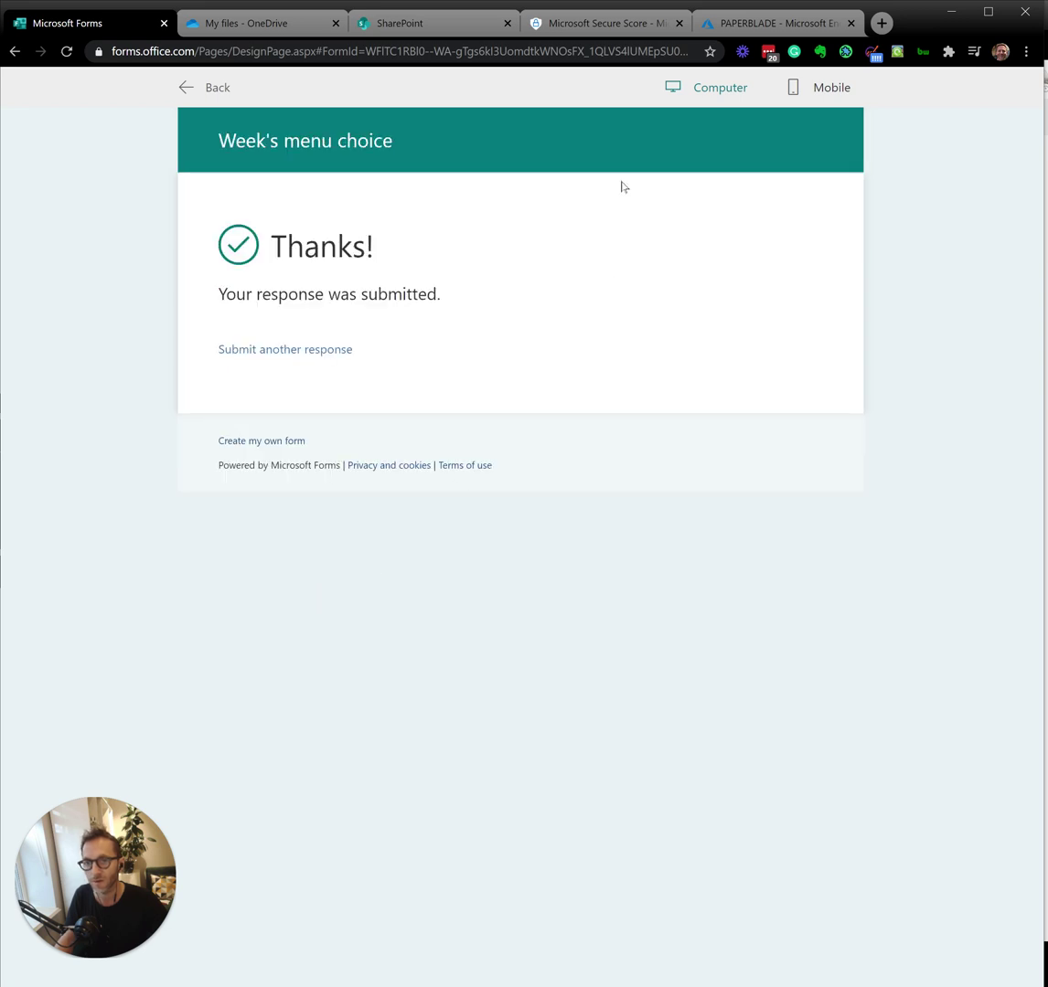
Leave the preview, check the single response (Pasta 100%, 5.00 rating), and return to Questions.
left_click(183, 88)
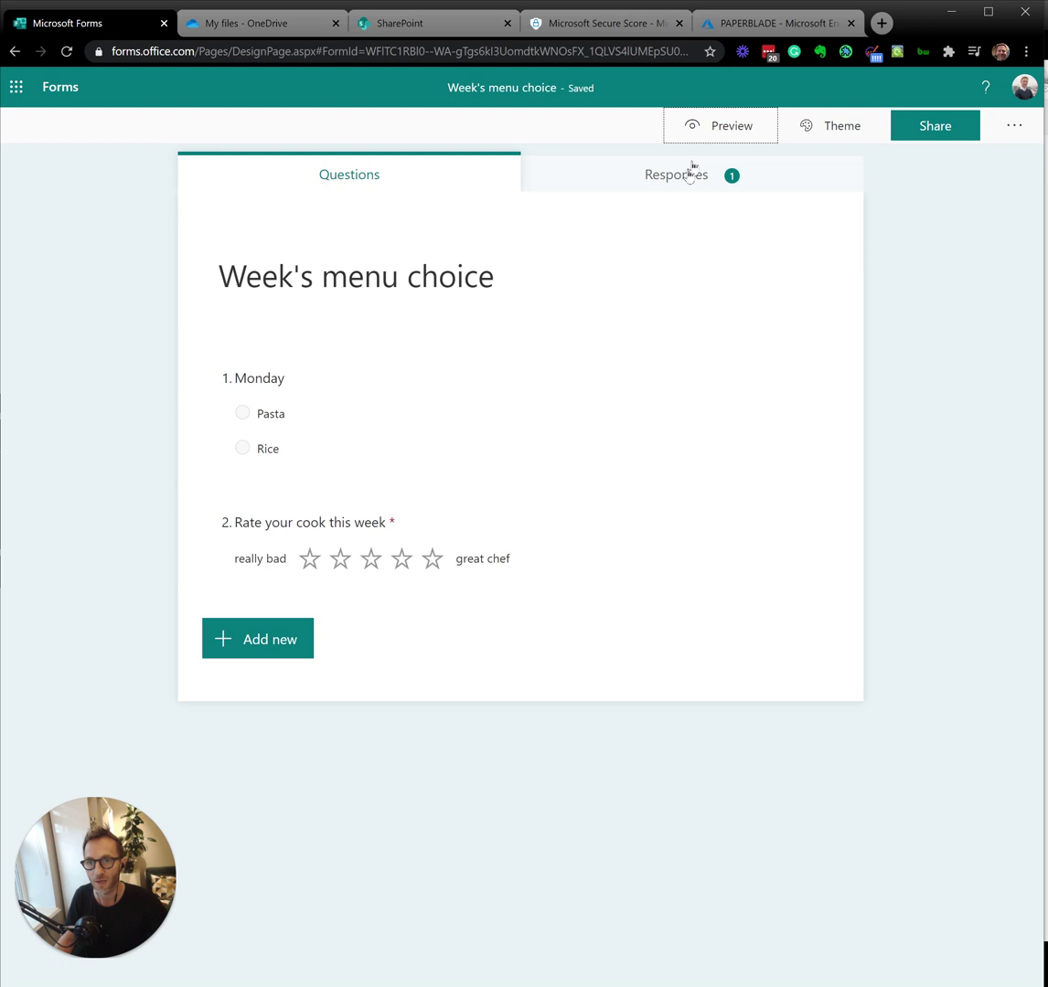
left_click(759, 178)
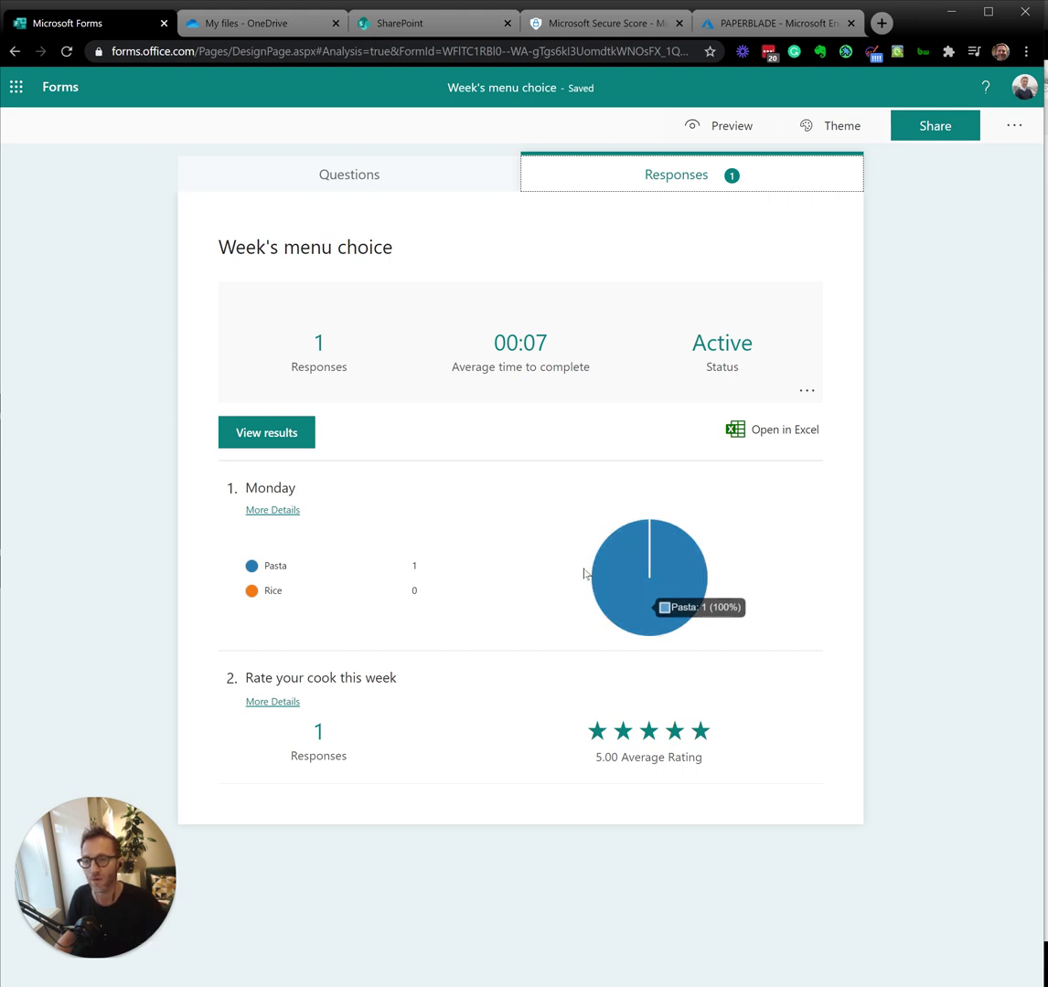
left_click(466, 185)
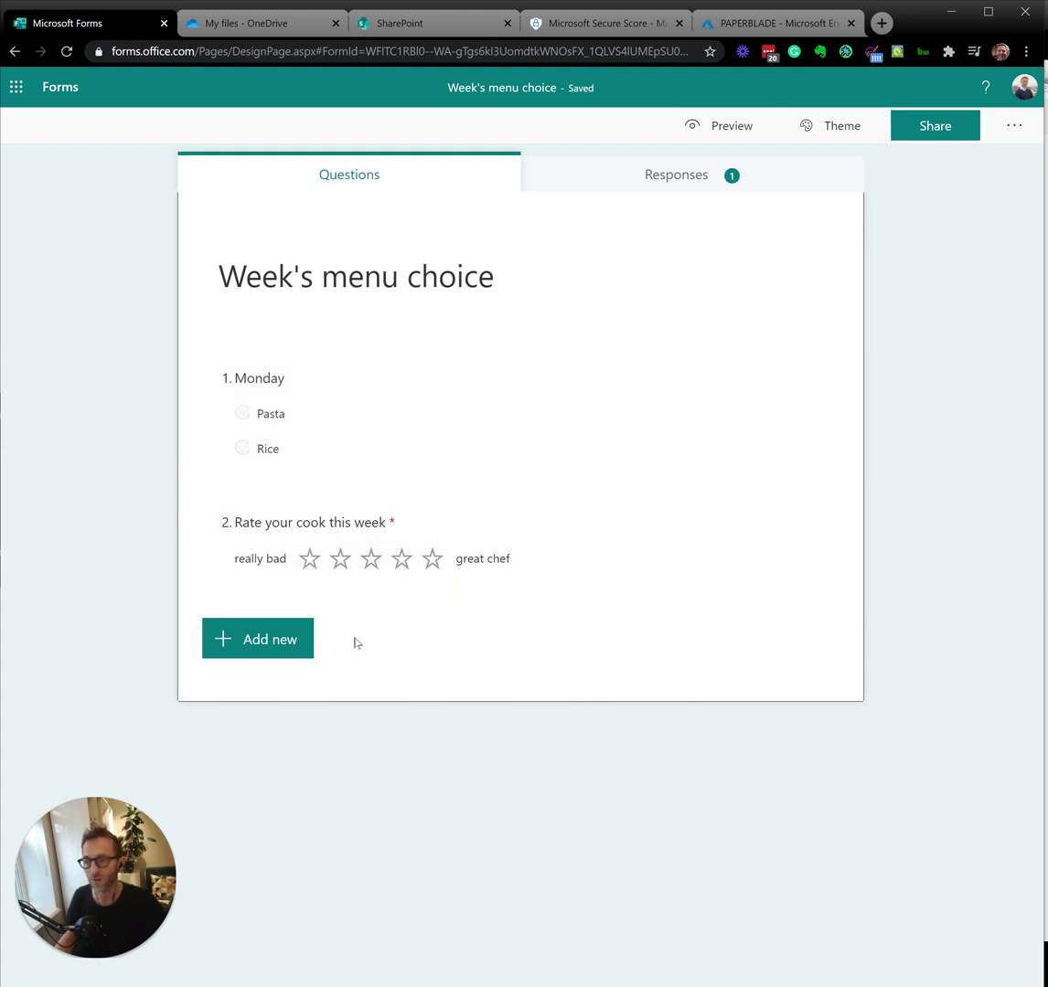
Add a Likert question titled 'Week choice'.
left_click(276, 649)
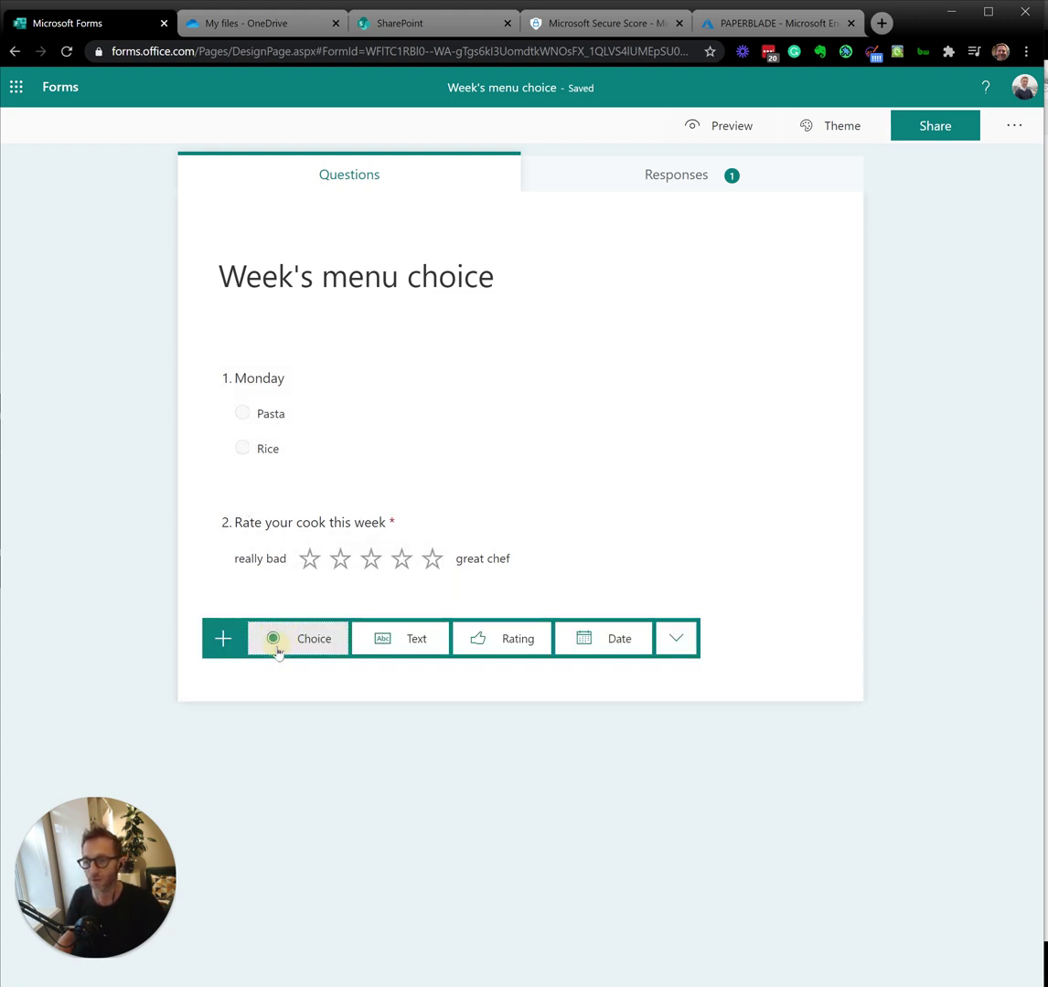
left_click(676, 638)
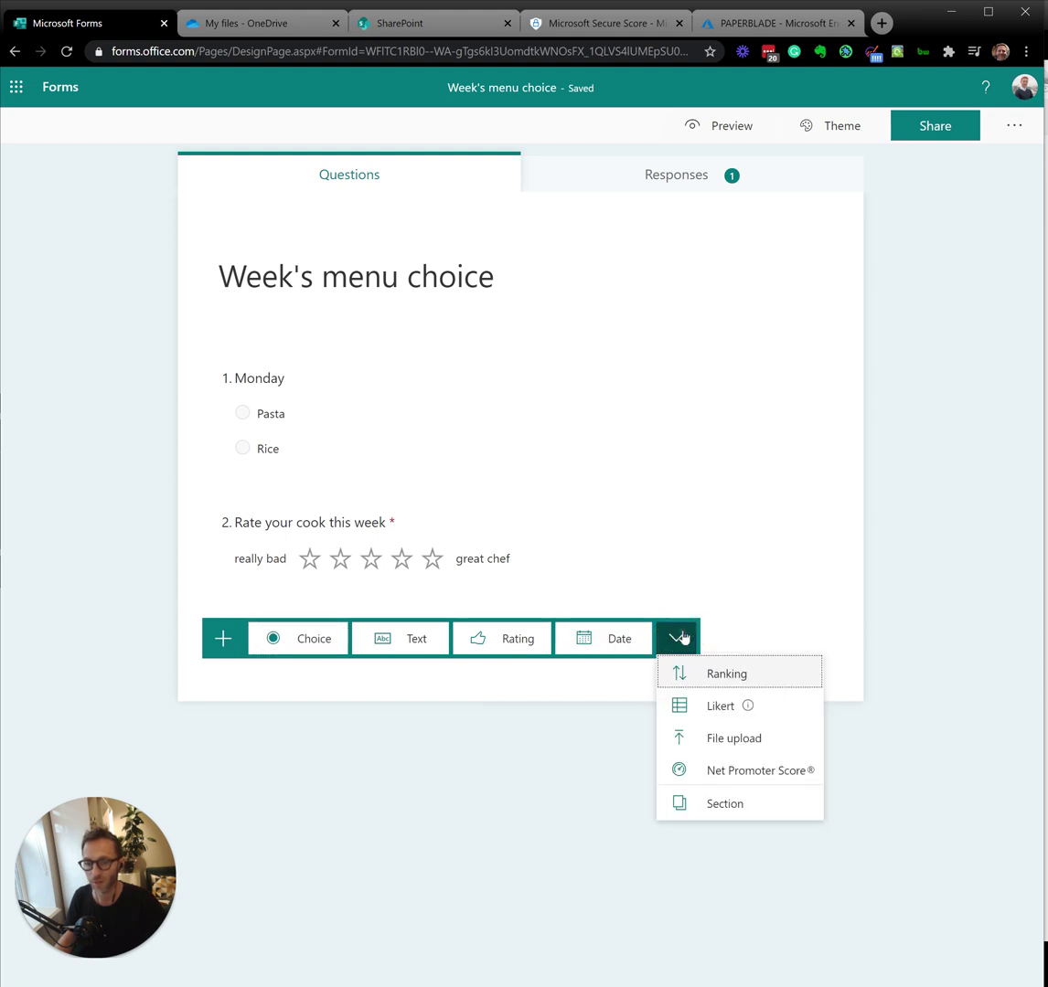
left_click(713, 705)
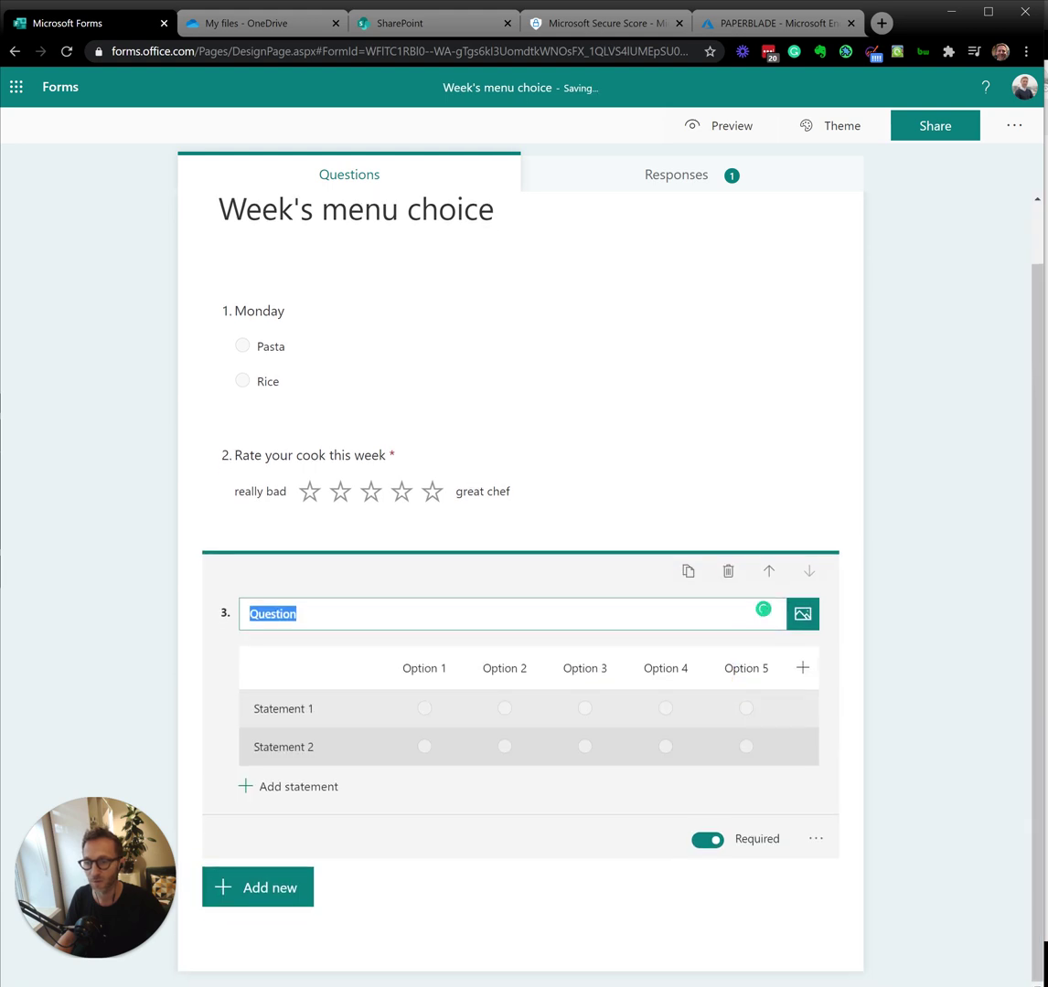
type("W")
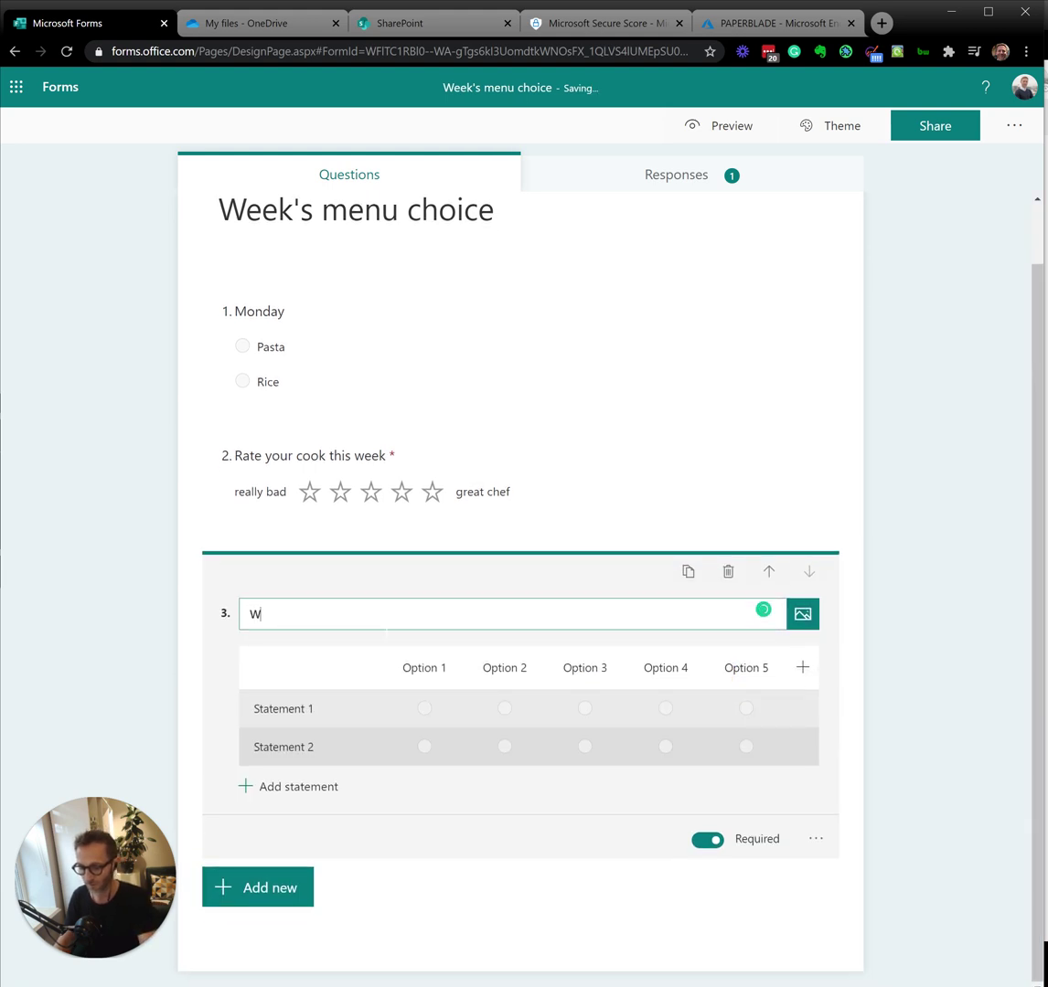
type("eek choice")
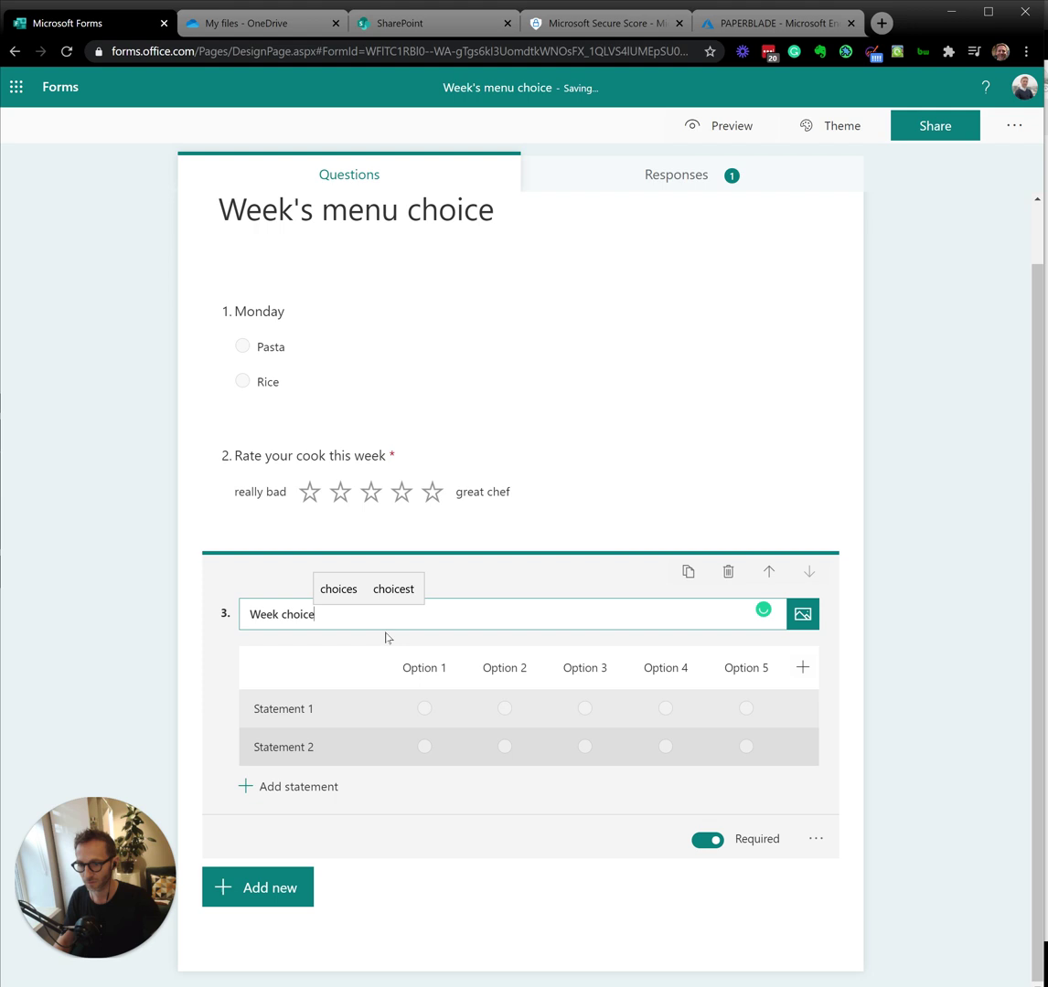
Set the Likert columns to Monday, Tuesday, Wednesday, Thursday and Friday.
left_click(420, 668)
type("Momnday")
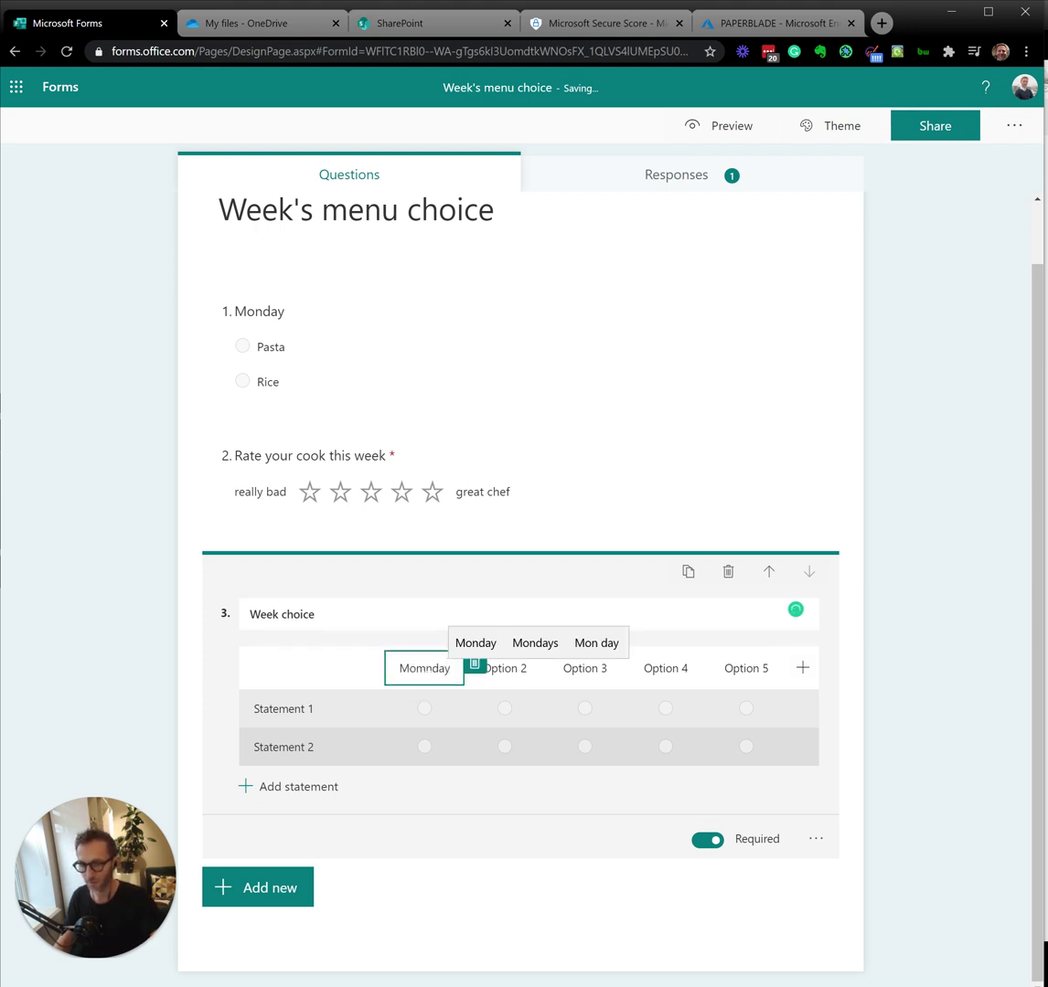
key("Up")
key("Return")
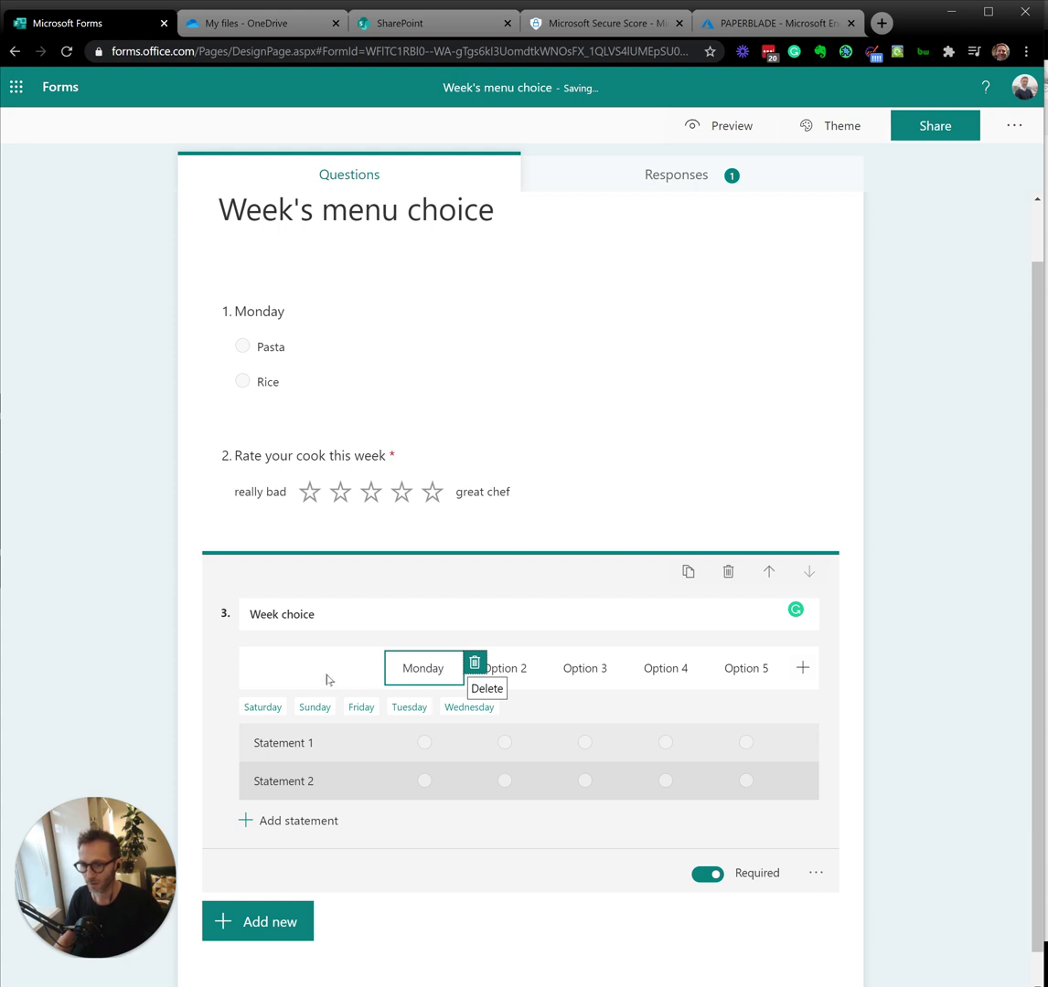
left_click(409, 707)
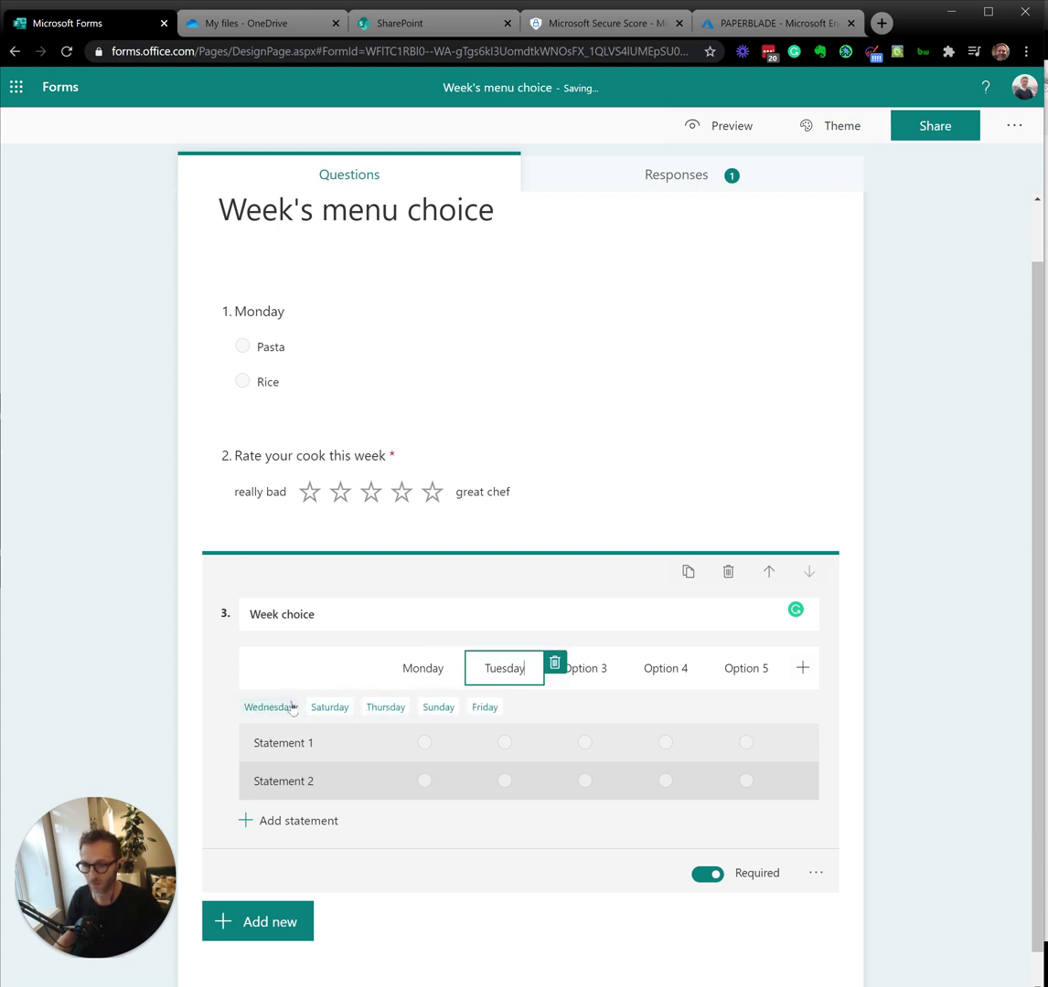
left_click(292, 707)
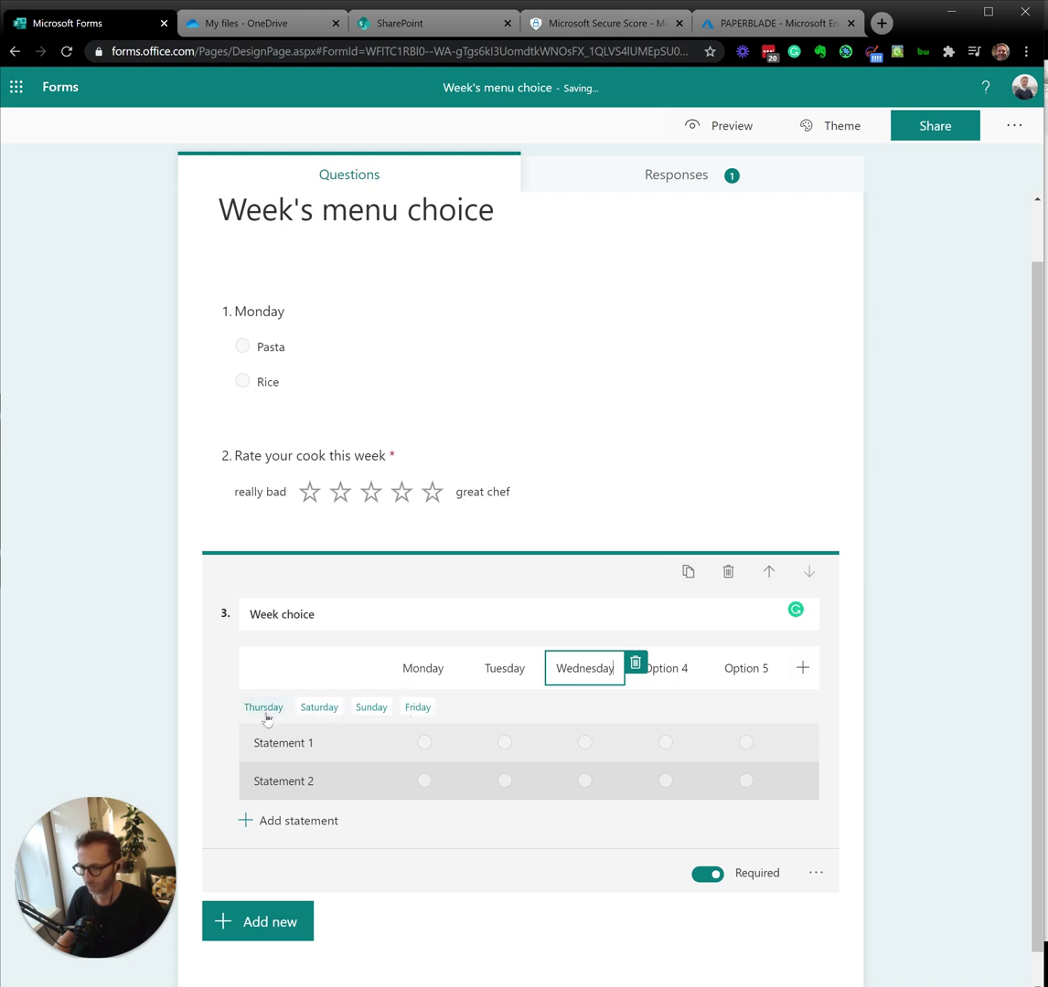
left_click(264, 711)
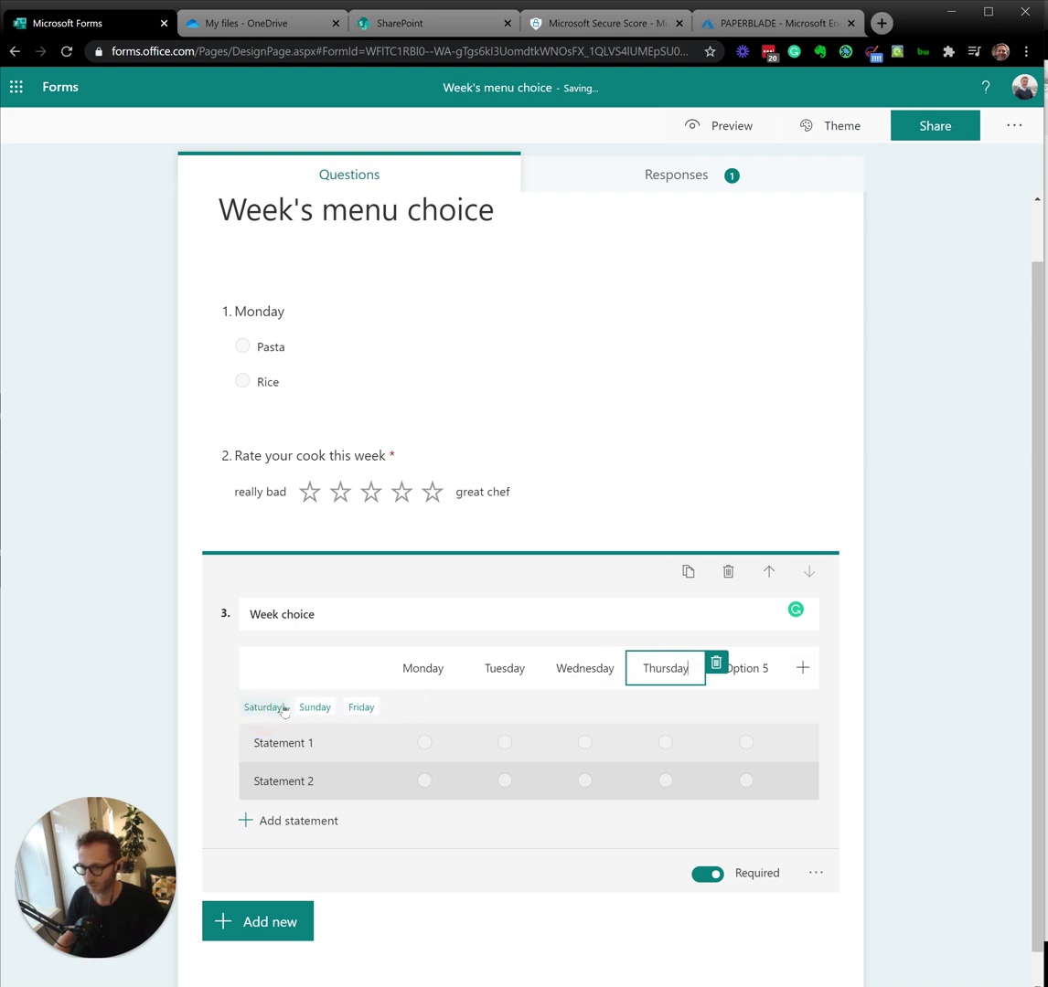
left_click(362, 709)
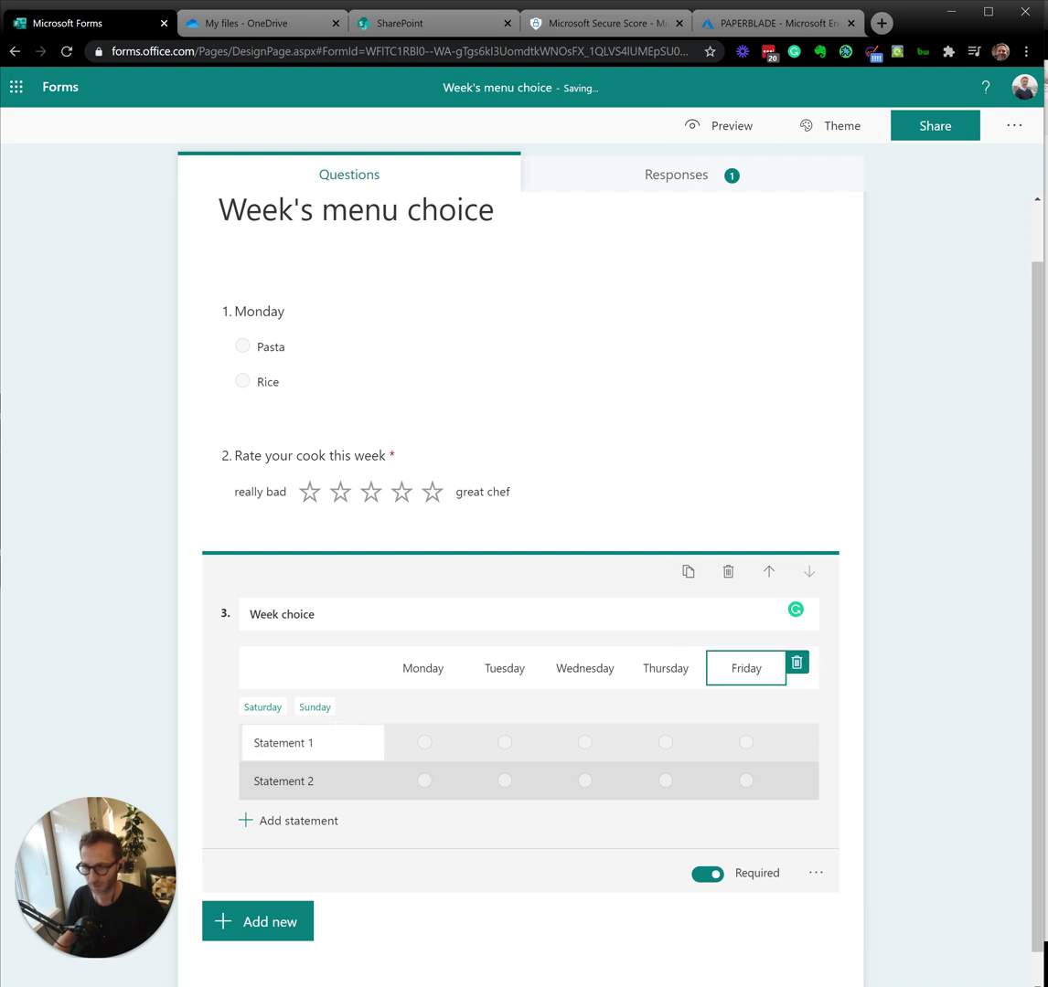
Set the Likert rows to Pasta, Rice and Vegetable.
left_click(283, 742)
type("Pasta")
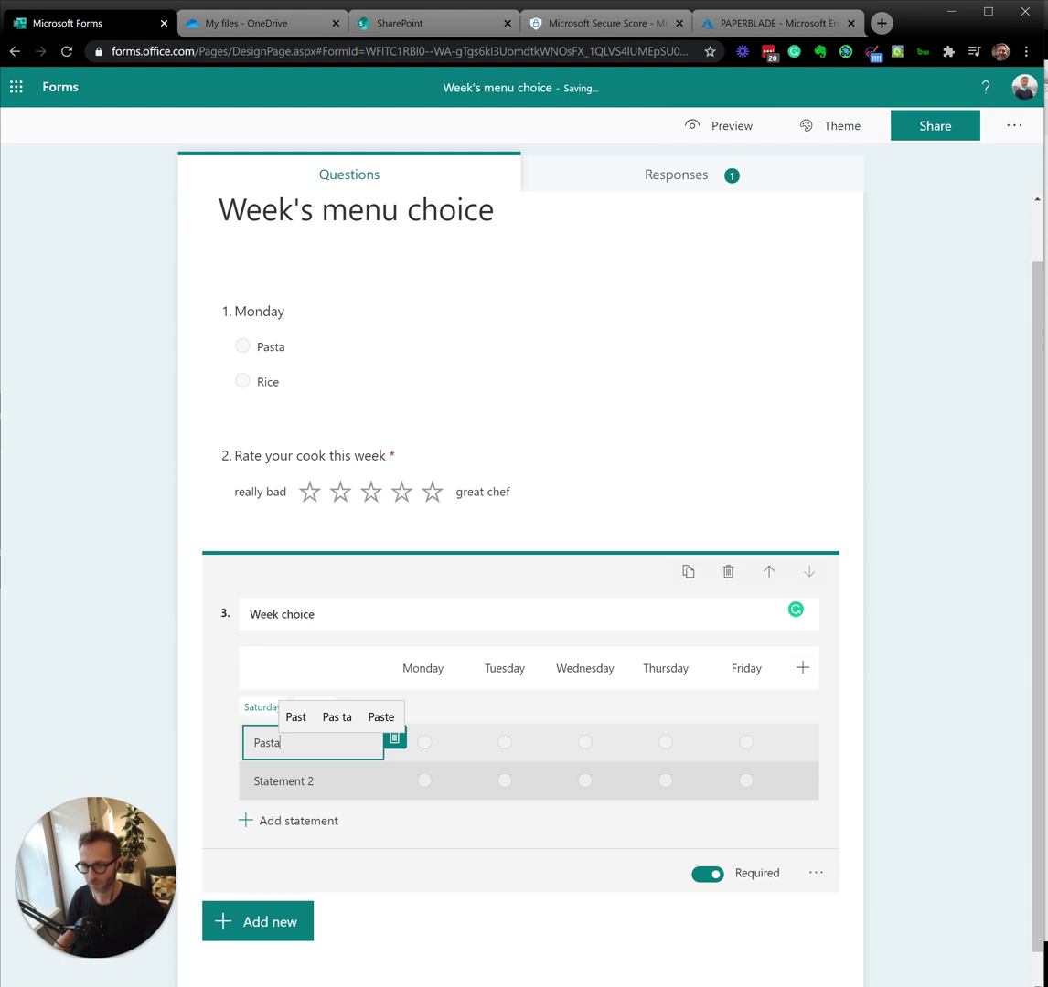
left_click(277, 782)
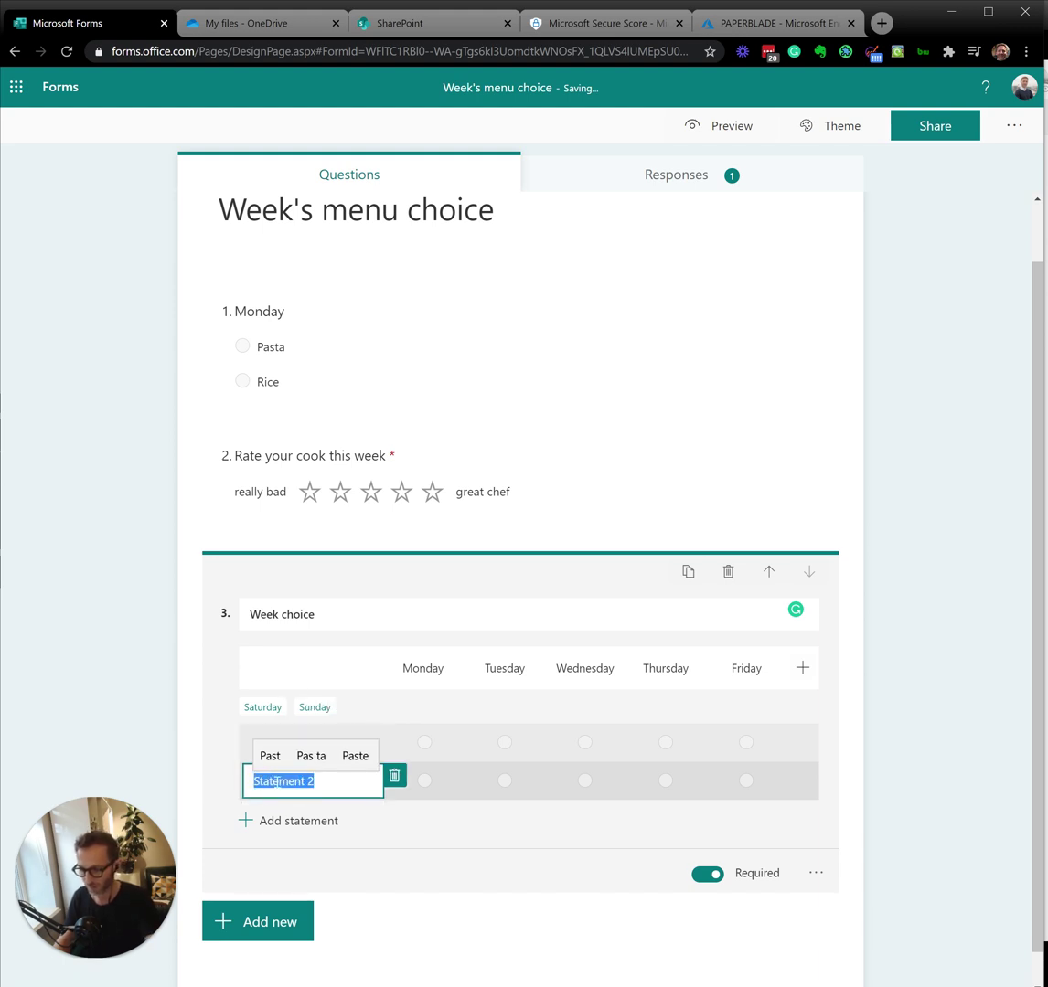
type("Rice")
left_click(267, 821)
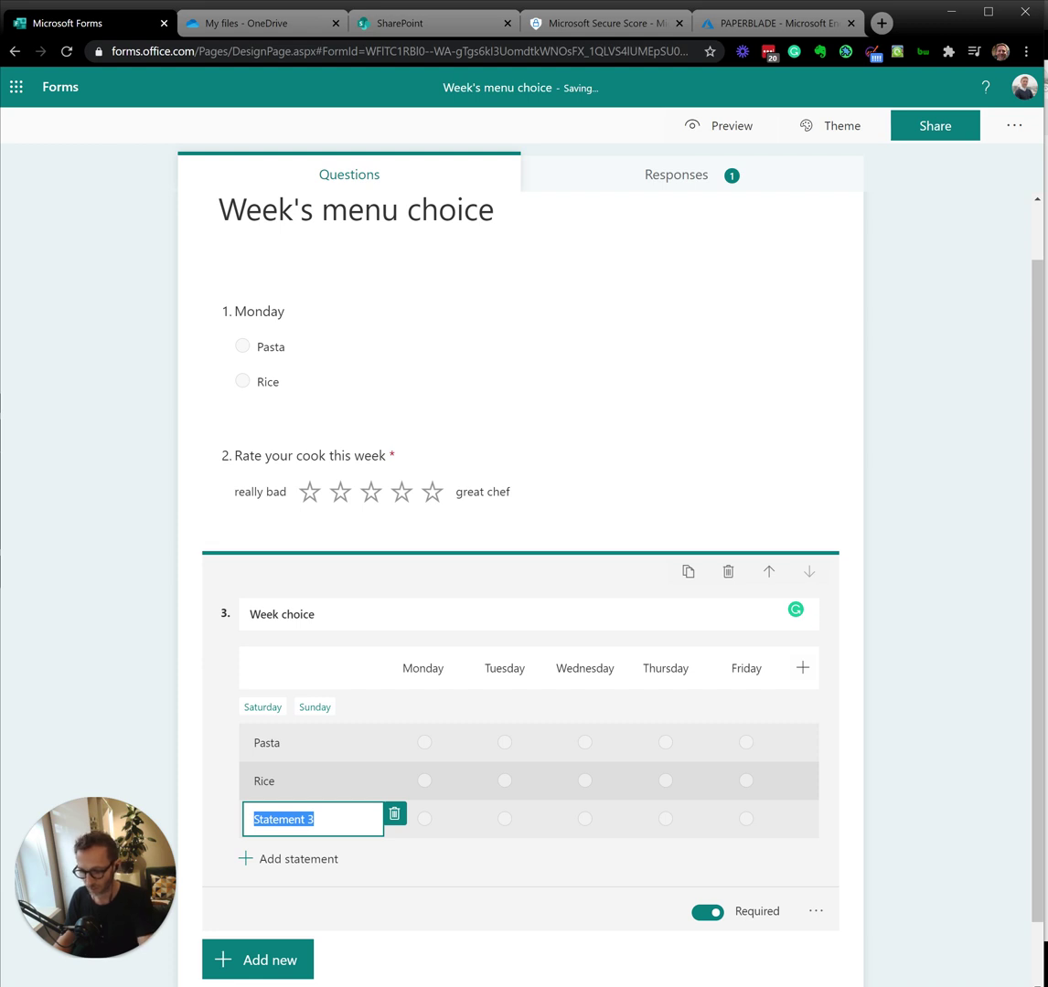
type("Veg")
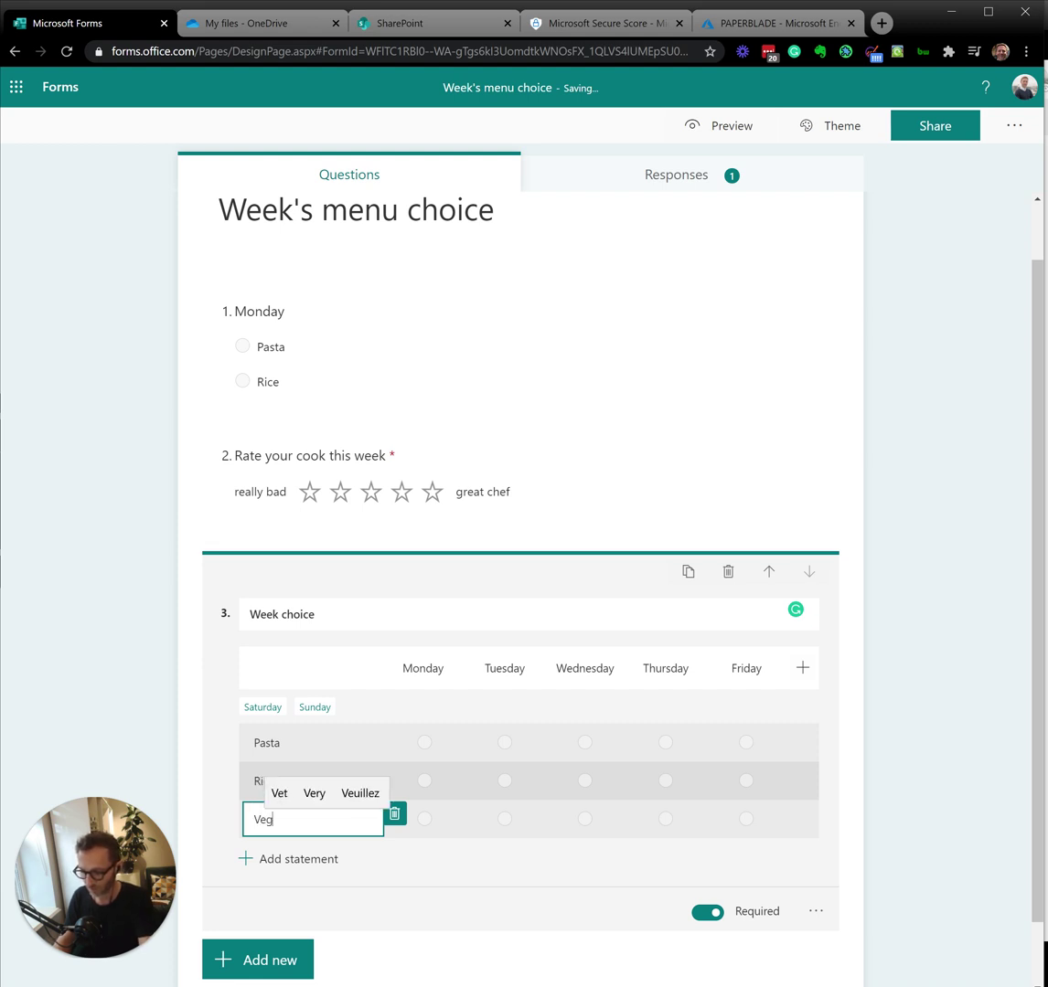
type("etable")
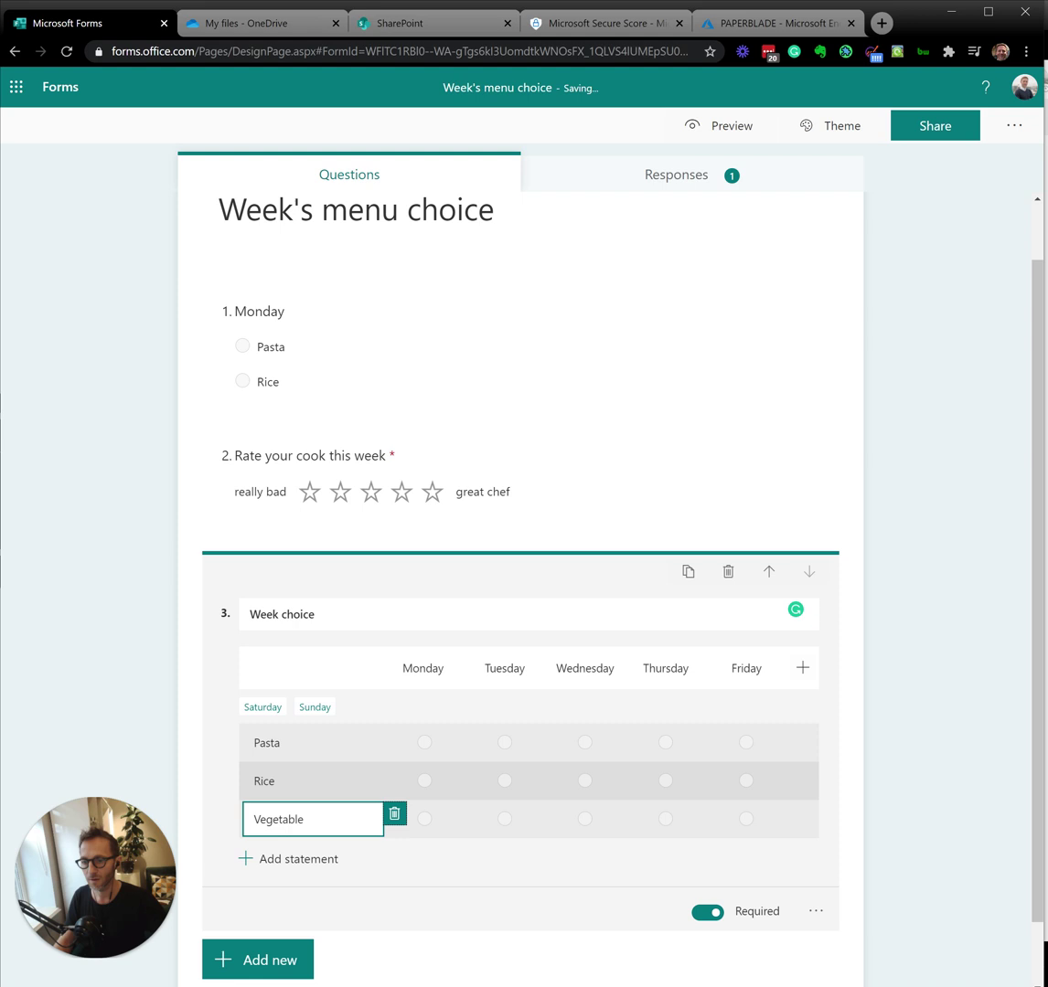
In the preview, answer the grid with Pasta–Monday, Rice–Tuesday and Vegetable–Wednesday.
left_click(722, 126)
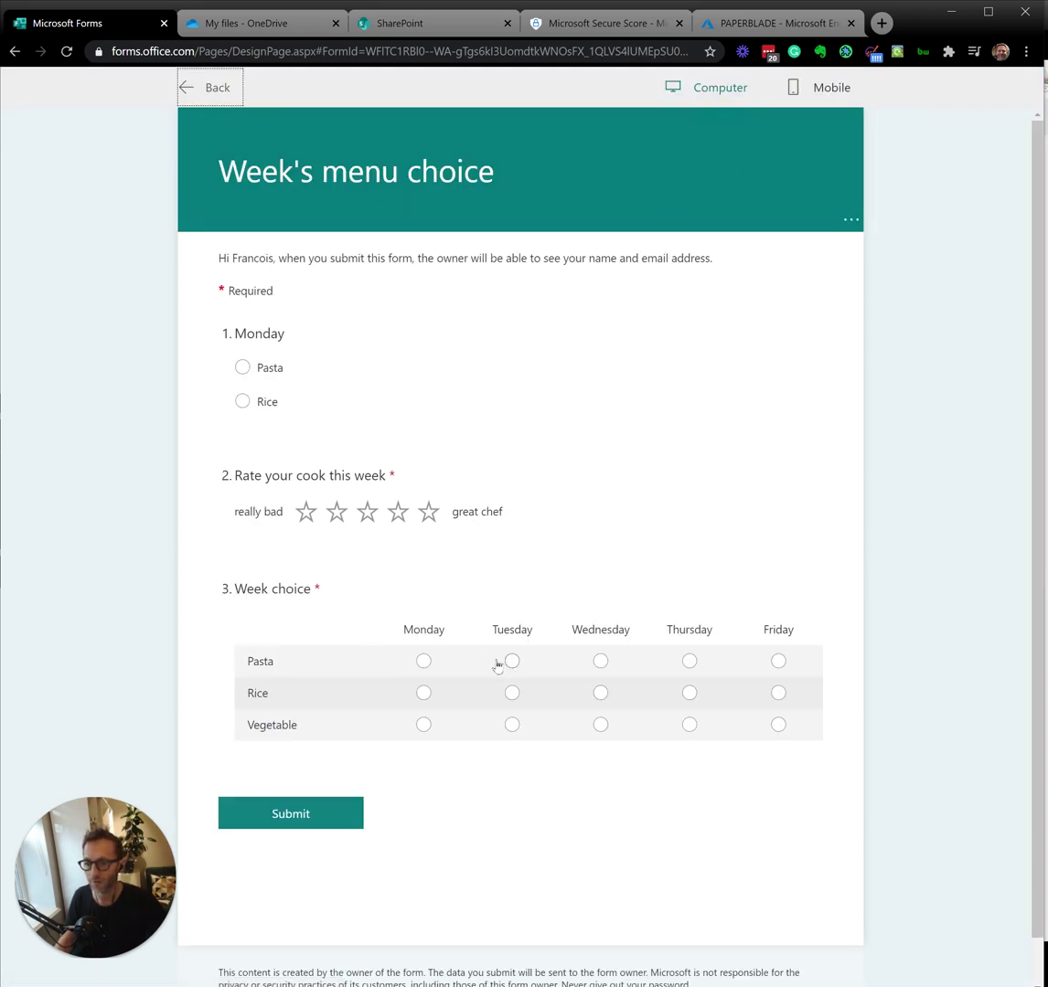
left_click(428, 665)
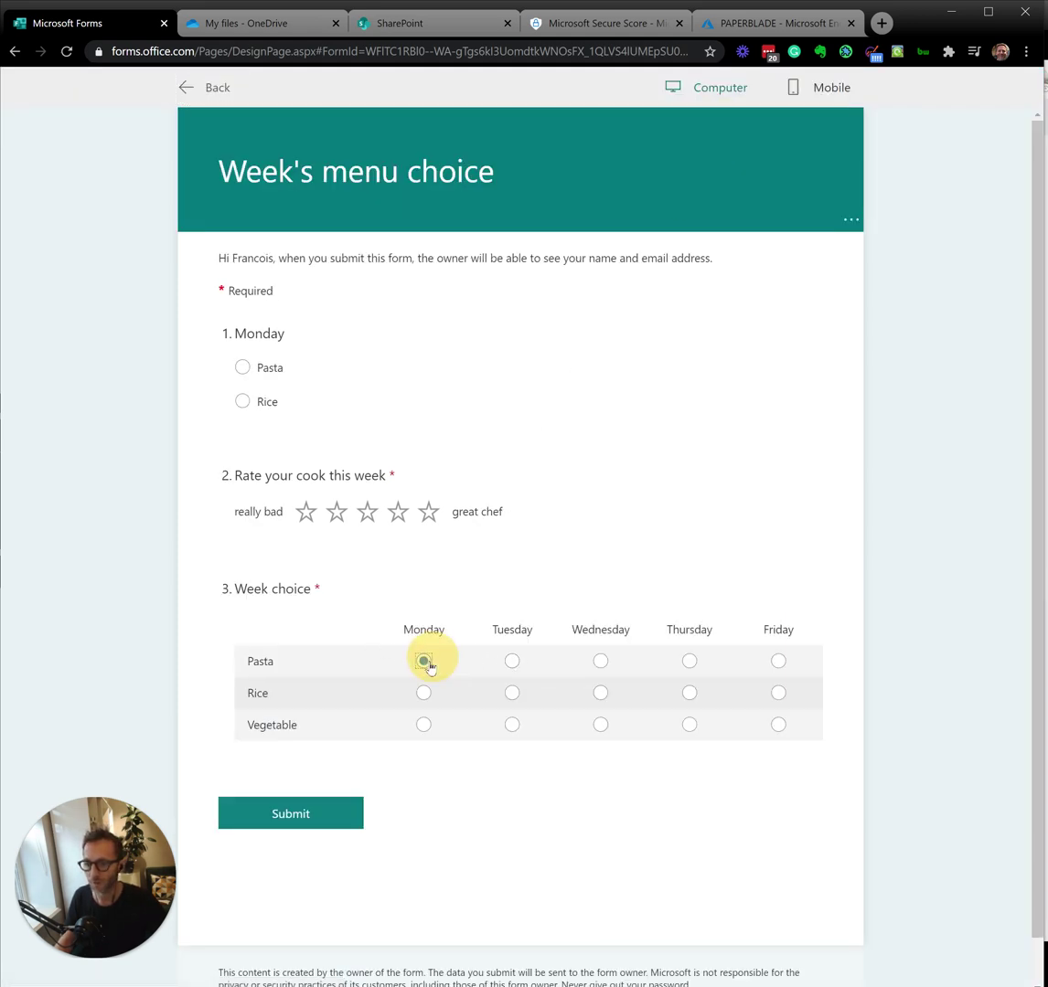
left_click(512, 693)
left_click(601, 726)
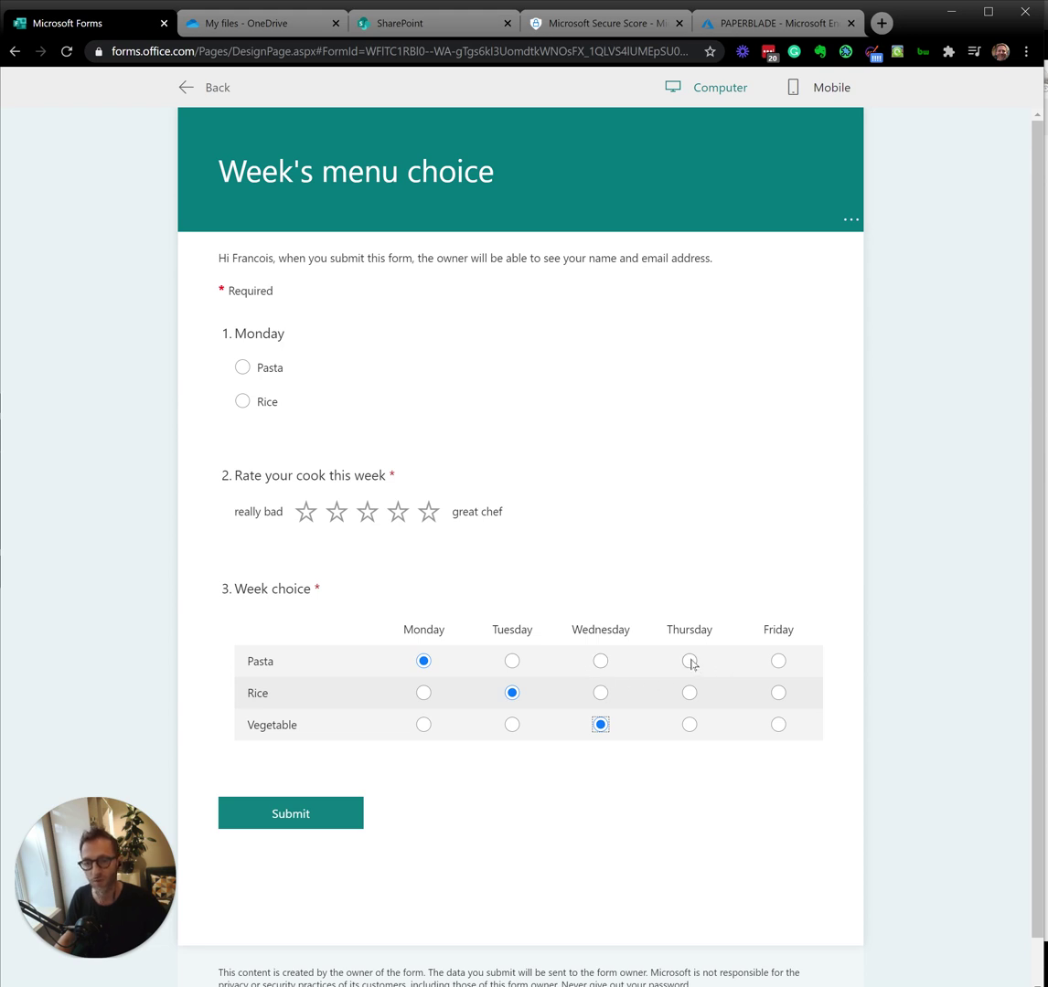
double_click(699, 629)
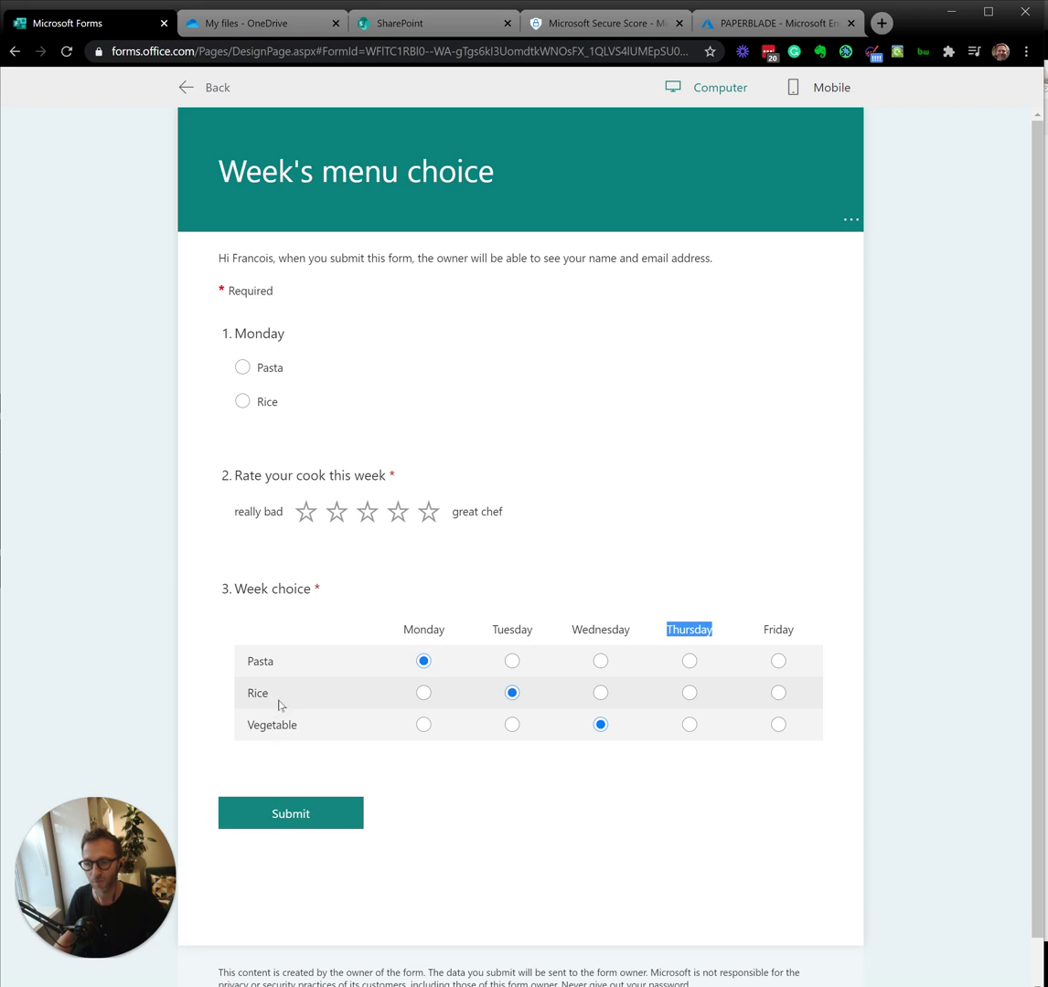
left_click_drag(408, 627, 804, 630)
left_click(793, 603)
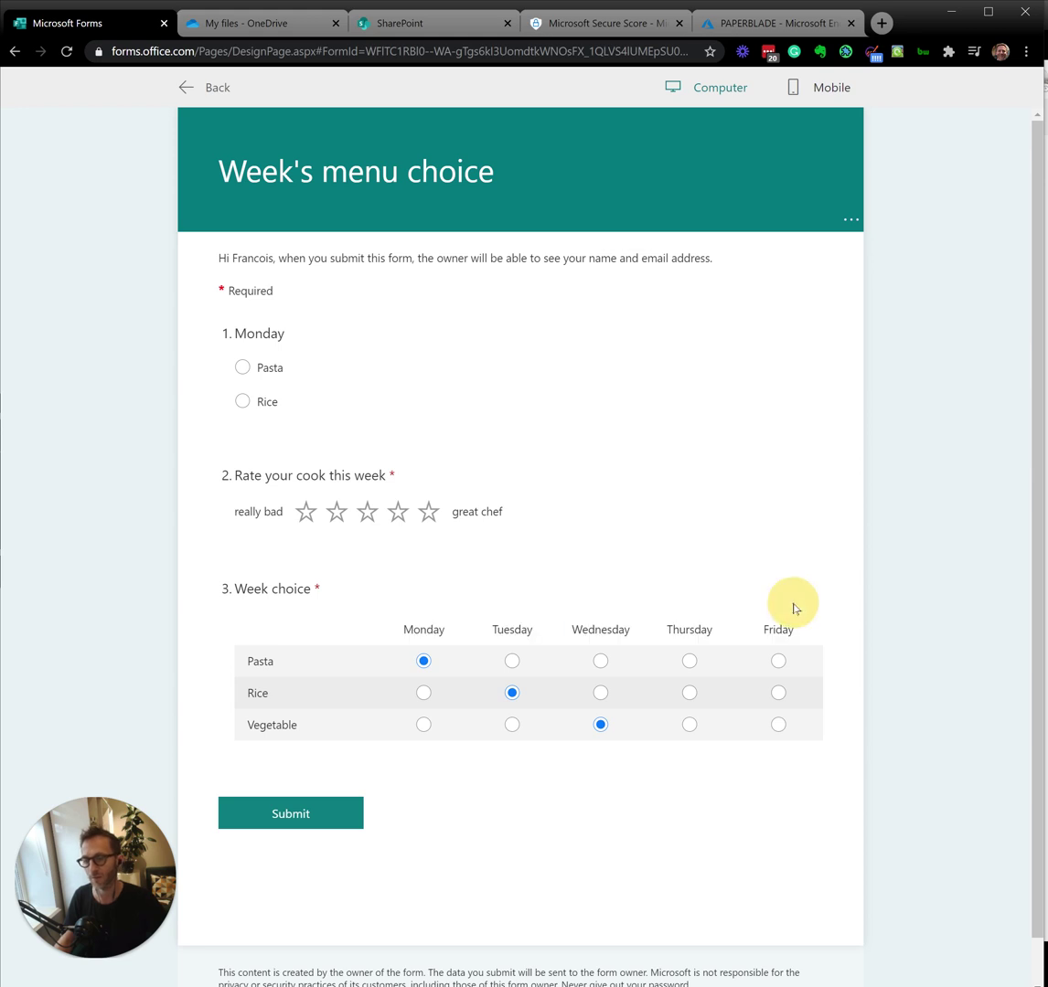